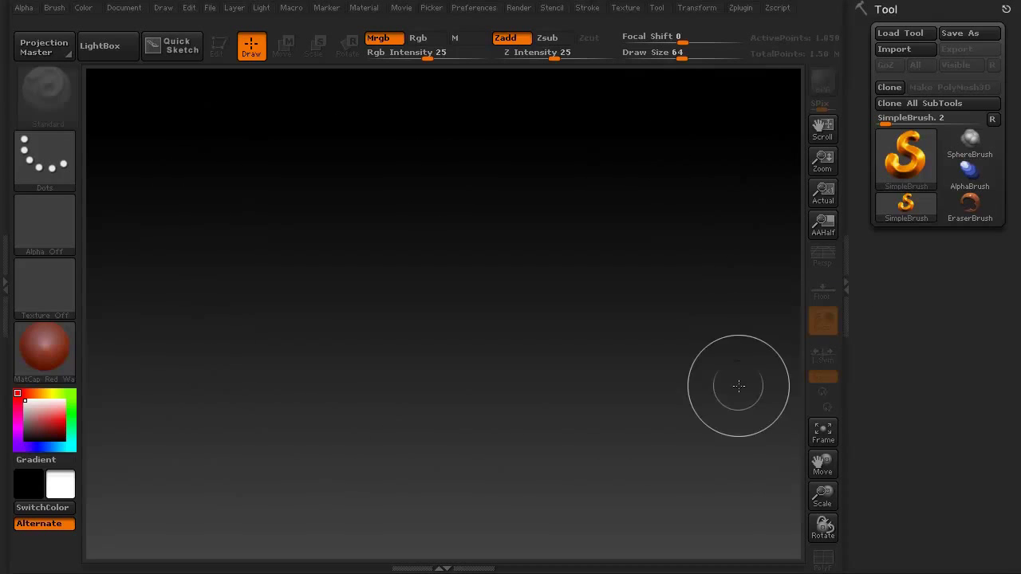
Step: Lower the document background's gradient range to make the canvas background a flat, uniform grey
{"action": "left_click", "coordinate": [132, 10]}
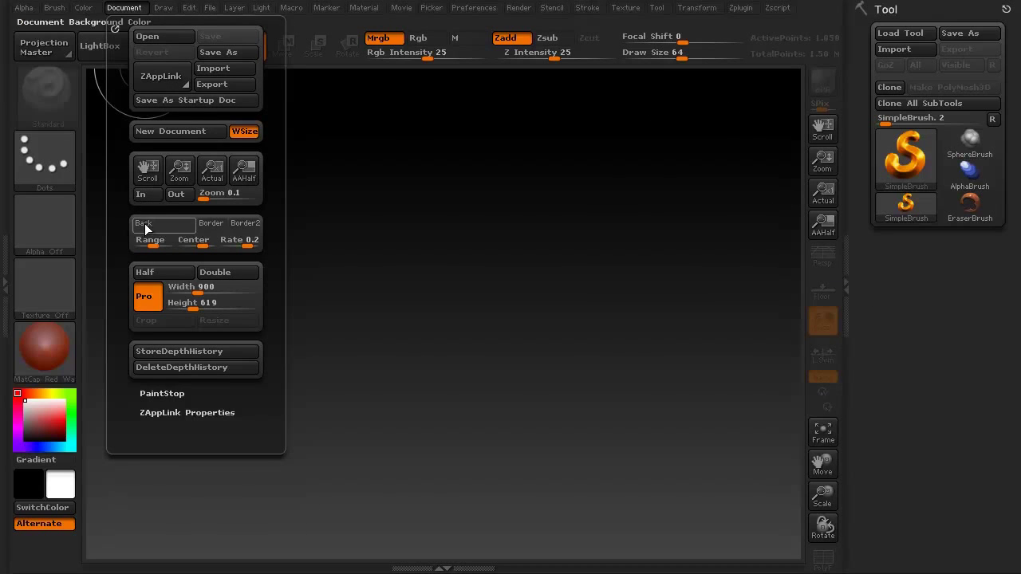
{"action": "left_click_drag", "start_coordinate": [151, 239], "coordinate": [135, 243]}
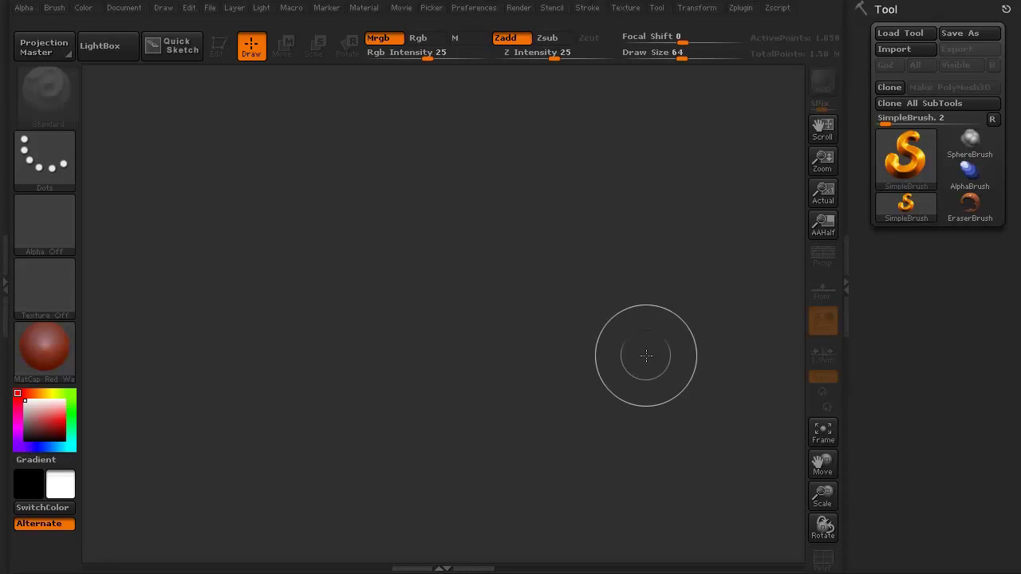
Step: Draw a Plane3D mesh in the middle of the canvas and switch it to Edit mode
{"action": "left_click", "coordinate": [912, 168]}
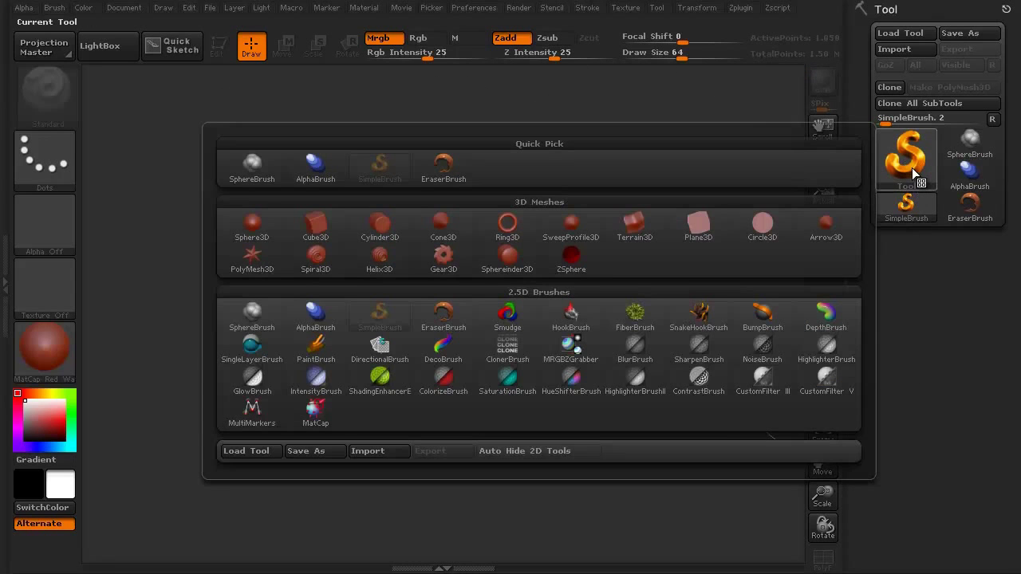
{"action": "left_click", "coordinate": [696, 233]}
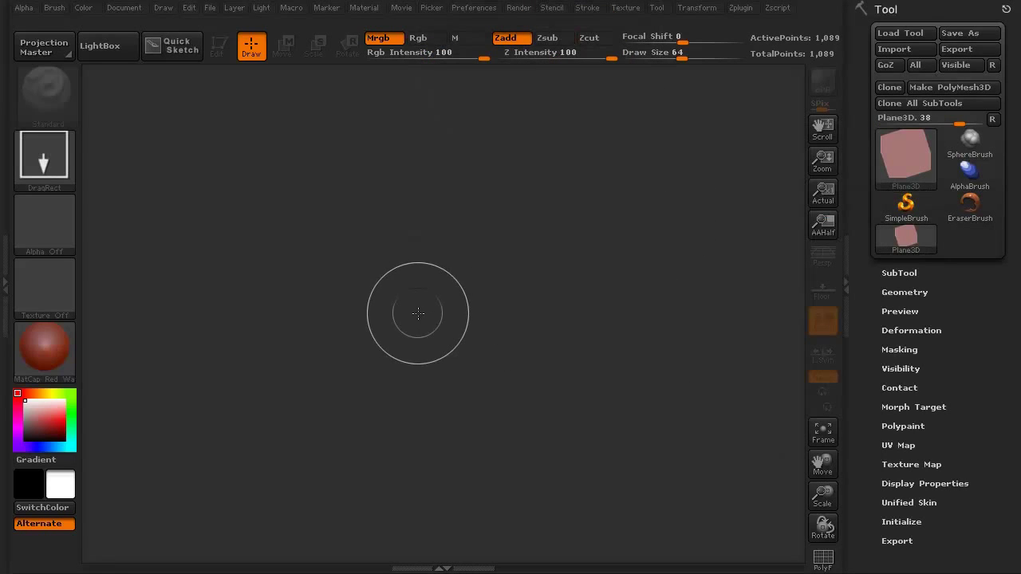
{"action": "left_click_drag", "start_coordinate": [418, 312], "coordinate": [420, 540]}
{"action": "key", "text": "t"}
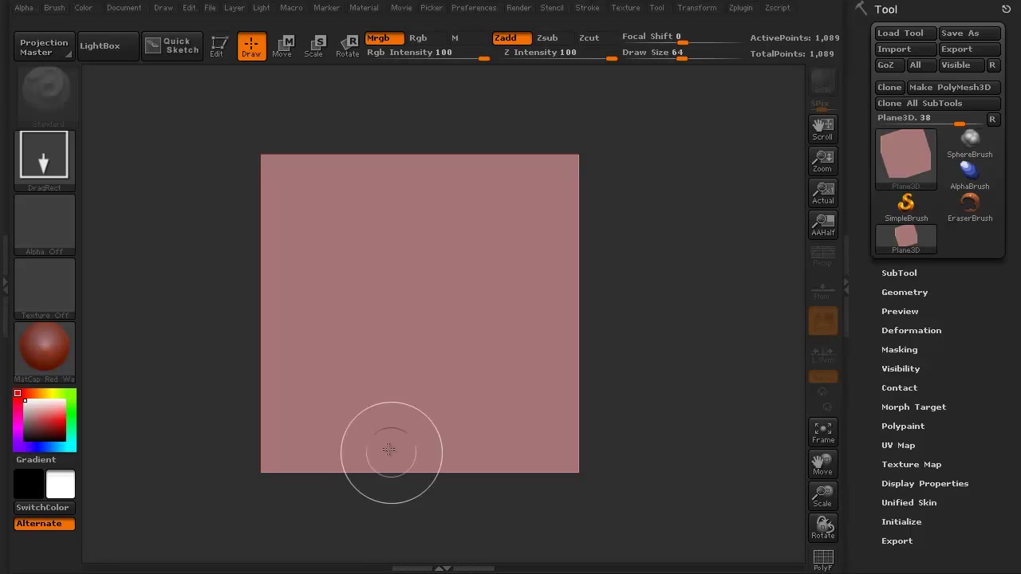
{"action": "key", "text": "t"}
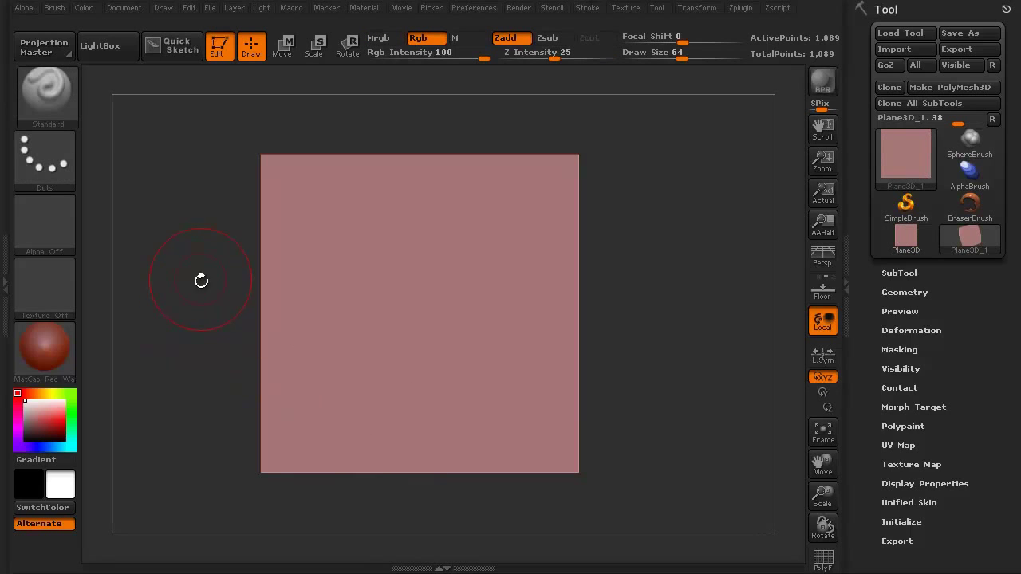
Step: Convert the plane, facing the view squarely, into a PolyMesh3D
{"action": "left_click_drag", "start_coordinate": [200, 244], "coordinate": [180, 227]}
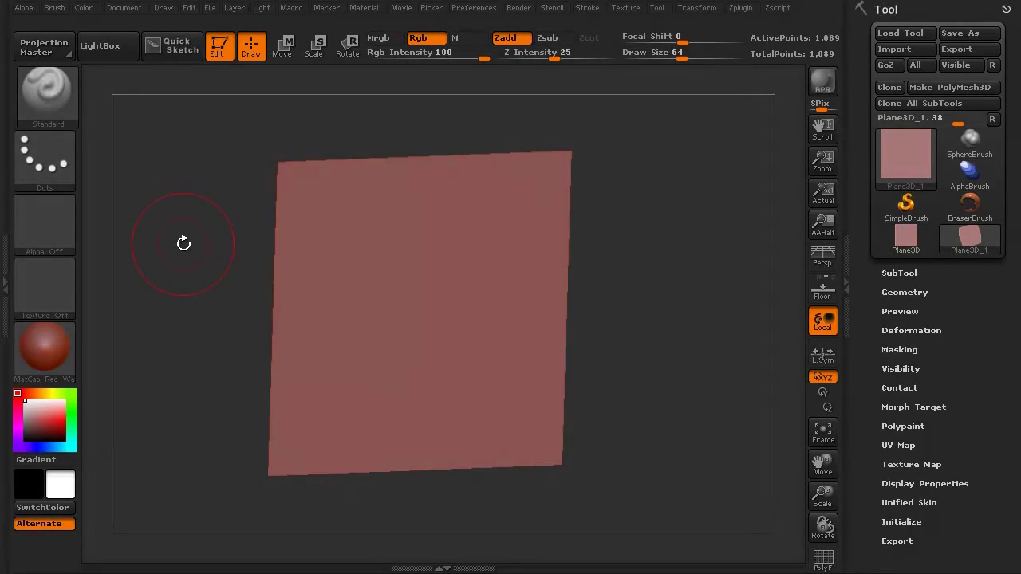
{"action": "key", "text": "shift"}
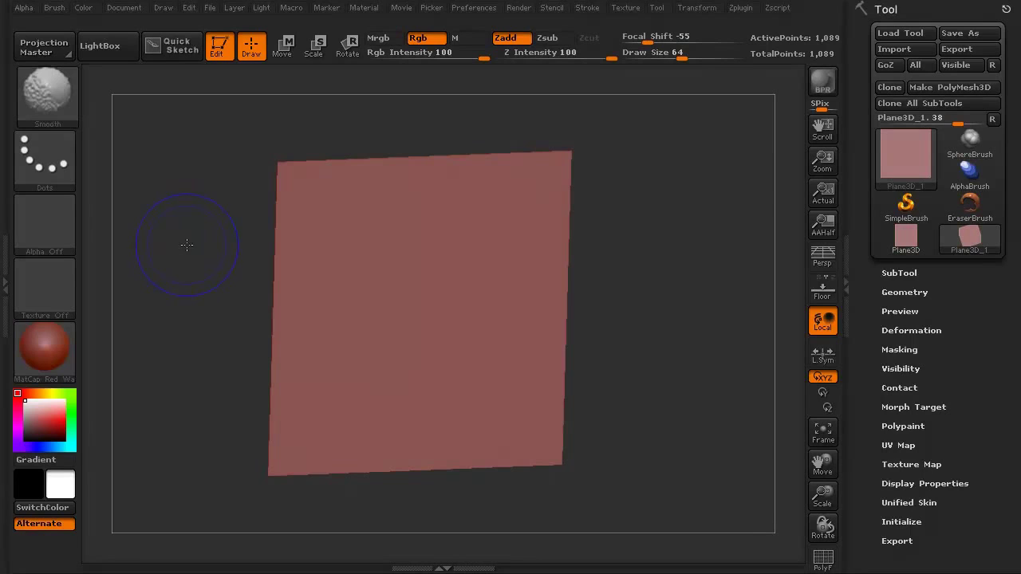
{"action": "left_click_drag", "start_coordinate": [187, 245], "coordinate": [188, 281], "text": "shift"}
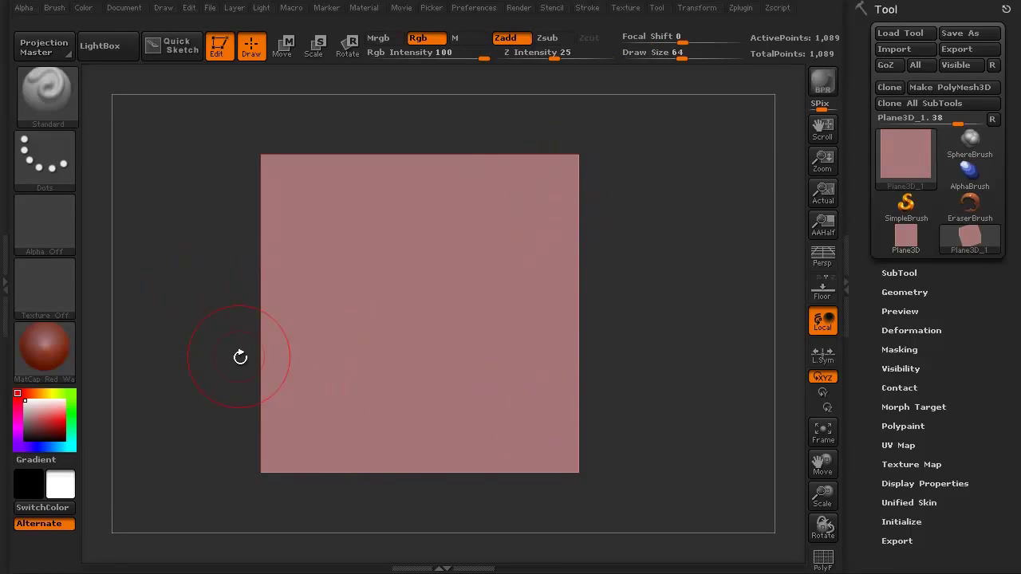
{"action": "mouse_move", "coordinate": [173, 369]}
{"action": "left_mouse_down", "text": "alt"}
{"action": "mouse_move", "coordinate": [173, 388]}
{"action": "mouse_move", "coordinate": [155, 381]}
{"action": "mouse_move", "coordinate": [178, 378]}
{"action": "left_mouse_up", "text": "alt"}
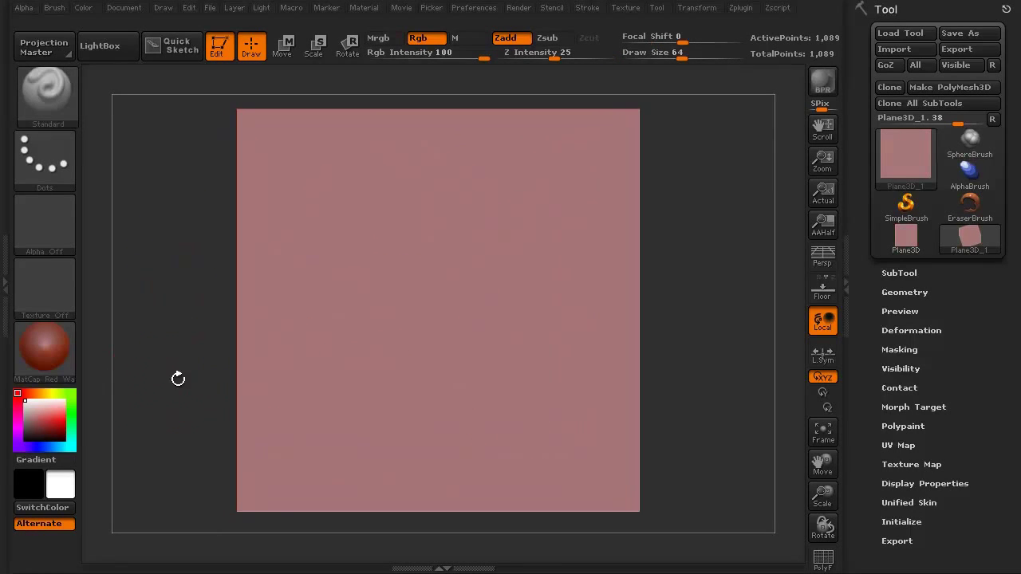
{"action": "left_click", "coordinate": [937, 87]}
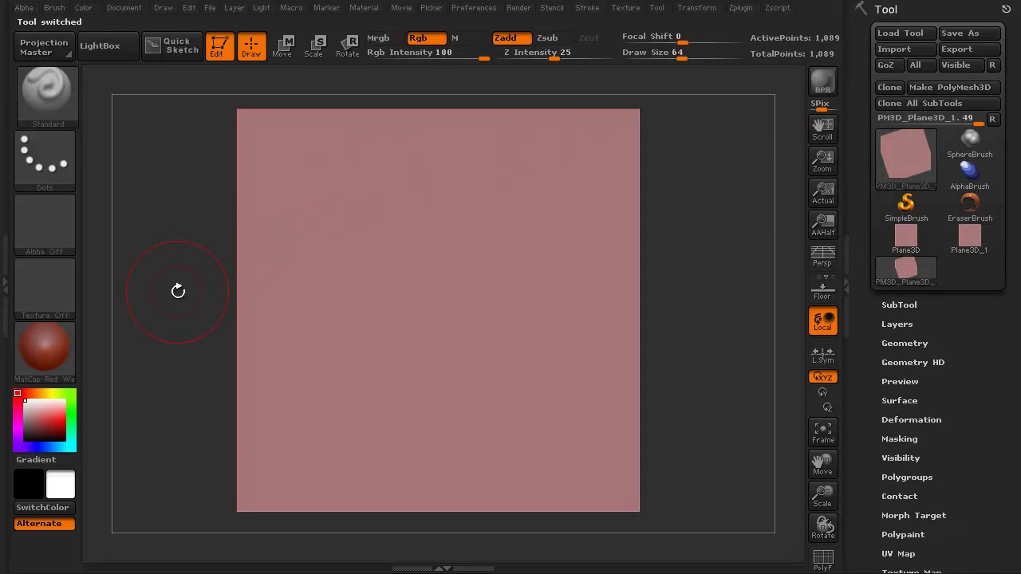
Step: Subdivide the plane's polymesh five times
{"action": "key", "text": "ctrl"}
{"action": "key", "text": "ctrl+d"}
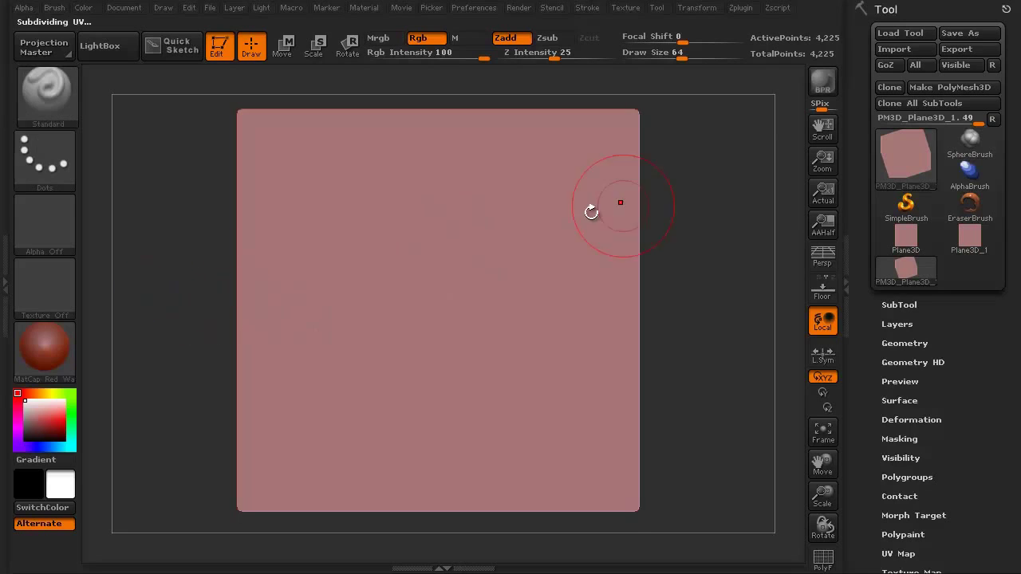
{"action": "left_click", "coordinate": [843, 244]}
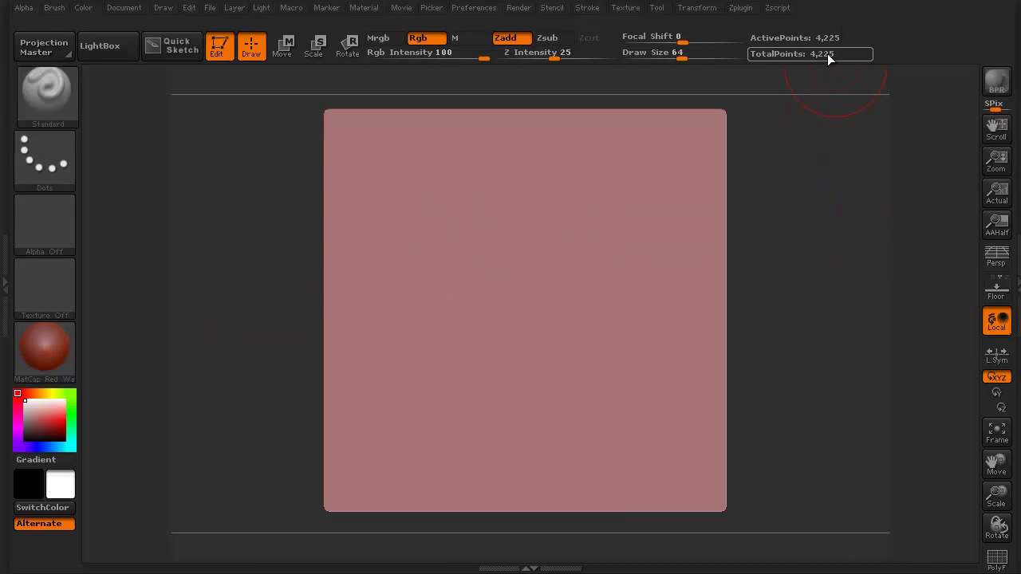
{"action": "key", "text": "ctrl+d"}
{"action": "key", "text": "ctrl+d"}
{"action": "key", "text": "ctrl+d"}
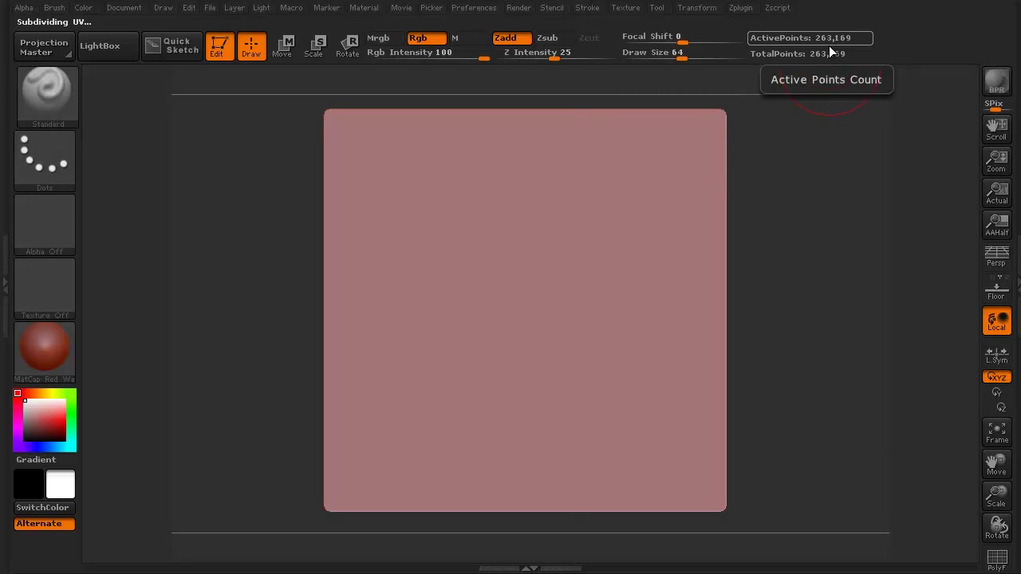
{"action": "key", "text": "ctrl+d"}
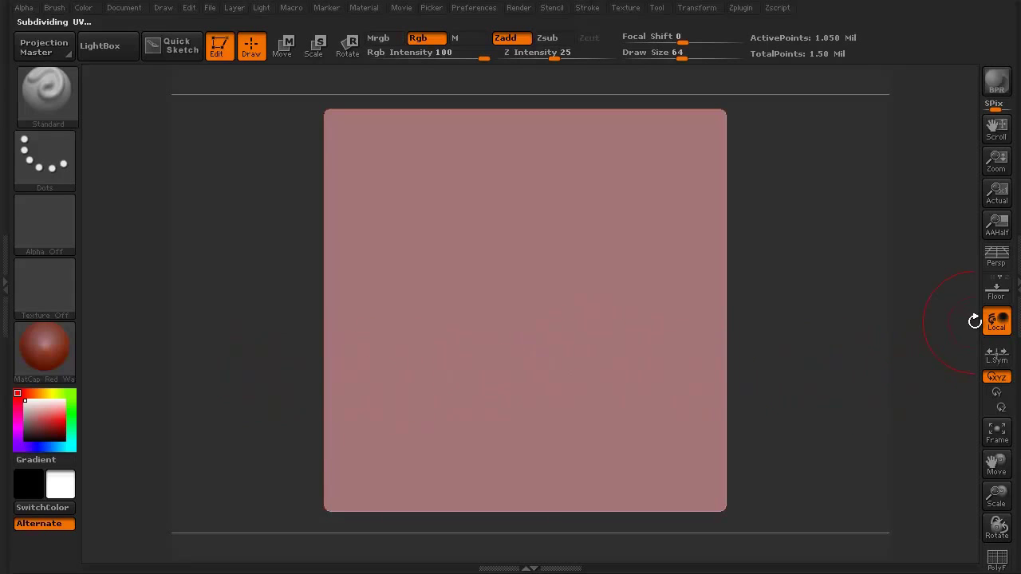
{"action": "left_click", "coordinate": [1015, 280]}
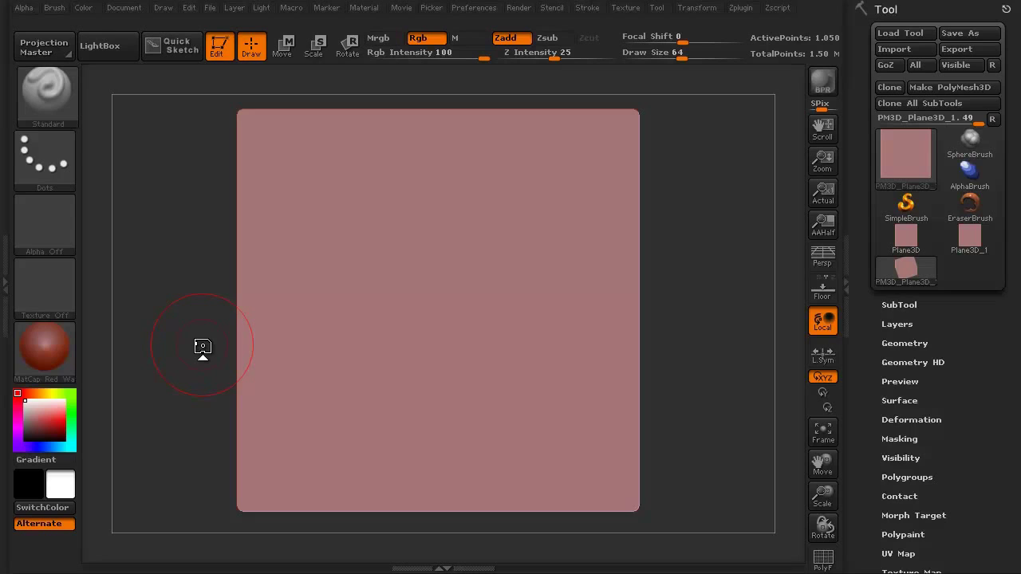
Step: Set the Standard brush to the FreeHand stroke and reduce its draw size to 44
{"action": "left_click", "coordinate": [58, 164]}
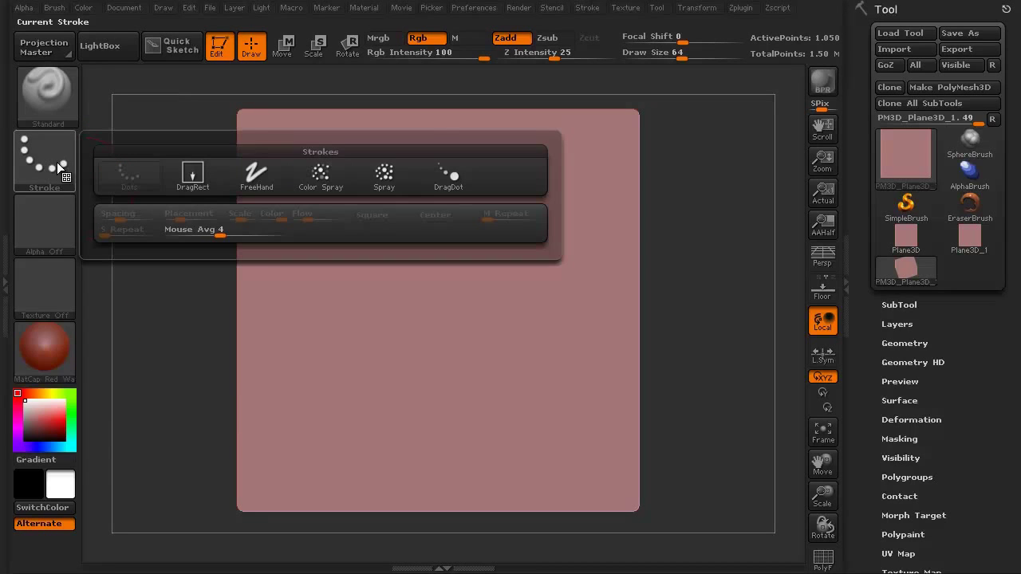
{"action": "mouse_move", "coordinate": [255, 177]}
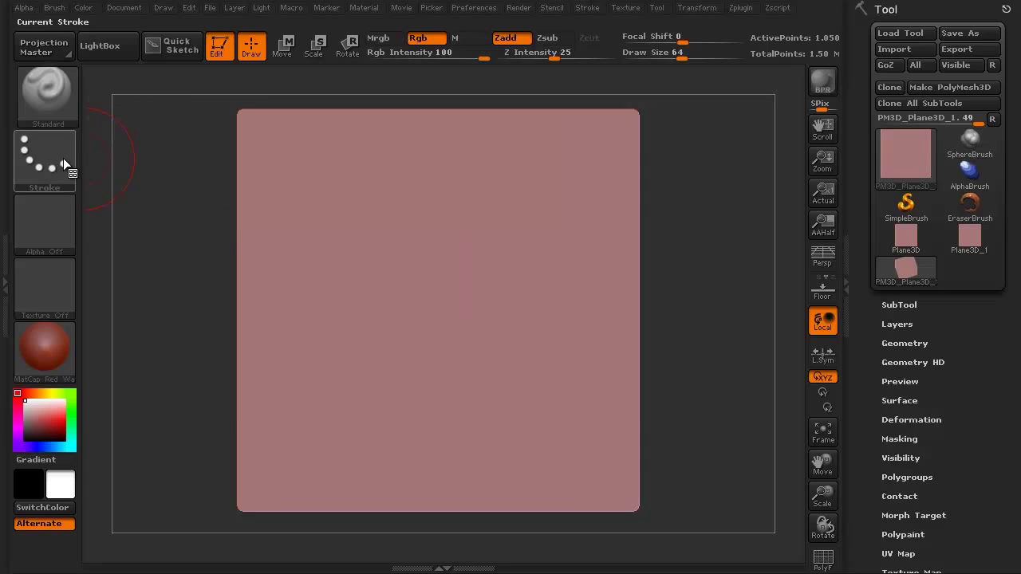
{"action": "left_click", "coordinate": [58, 156]}
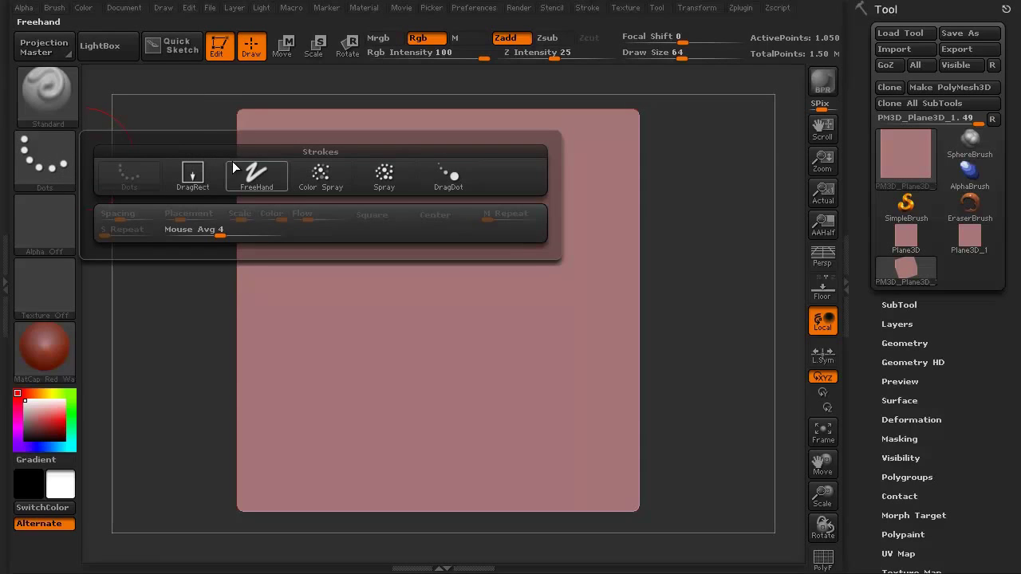
{"action": "left_click", "coordinate": [252, 173]}
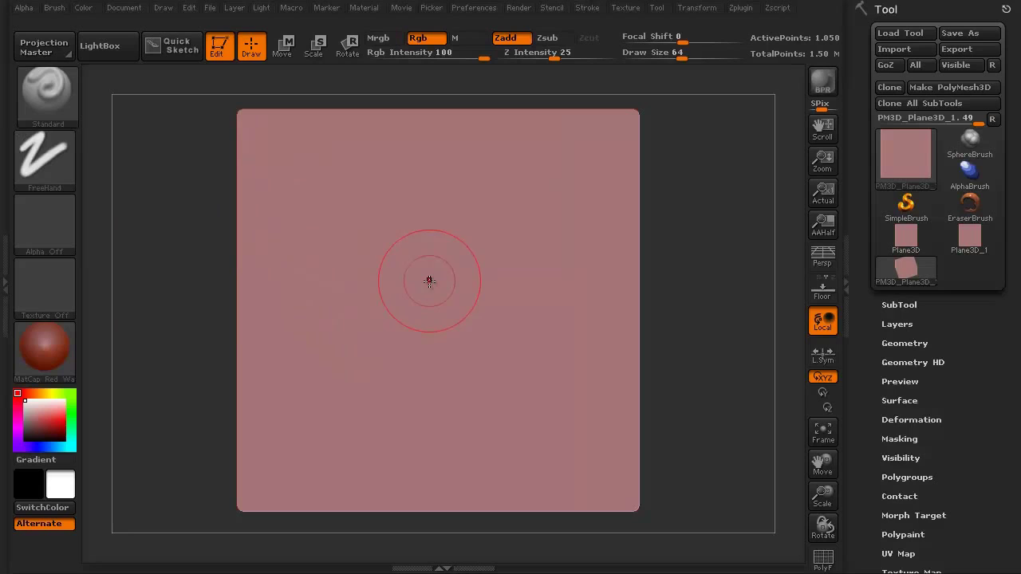
{"action": "key", "text": "bracketleft"}
{"action": "key", "text": "bracketleft"}
Step: Undo a short trial stroke, set the brush's Z intensity to 10 and turn off its Rgb colouring
{"action": "mouse_move", "coordinate": [424, 261]}
{"action": "left_mouse_down"}
{"action": "mouse_move", "coordinate": [488, 291]}
{"action": "mouse_move", "coordinate": [510, 336]}
{"action": "mouse_move", "coordinate": [493, 365]}
{"action": "mouse_move", "coordinate": [461, 384]}
{"action": "mouse_move", "coordinate": [392, 359]}
{"action": "mouse_move", "coordinate": [372, 309]}
{"action": "mouse_move", "coordinate": [376, 284]}
{"action": "mouse_move", "coordinate": [397, 265]}
{"action": "mouse_move", "coordinate": [457, 260]}
{"action": "left_mouse_up"}
{"action": "key", "text": "ctrl+z"}
{"action": "left_click_drag", "start_coordinate": [553, 58], "coordinate": [534, 59]}
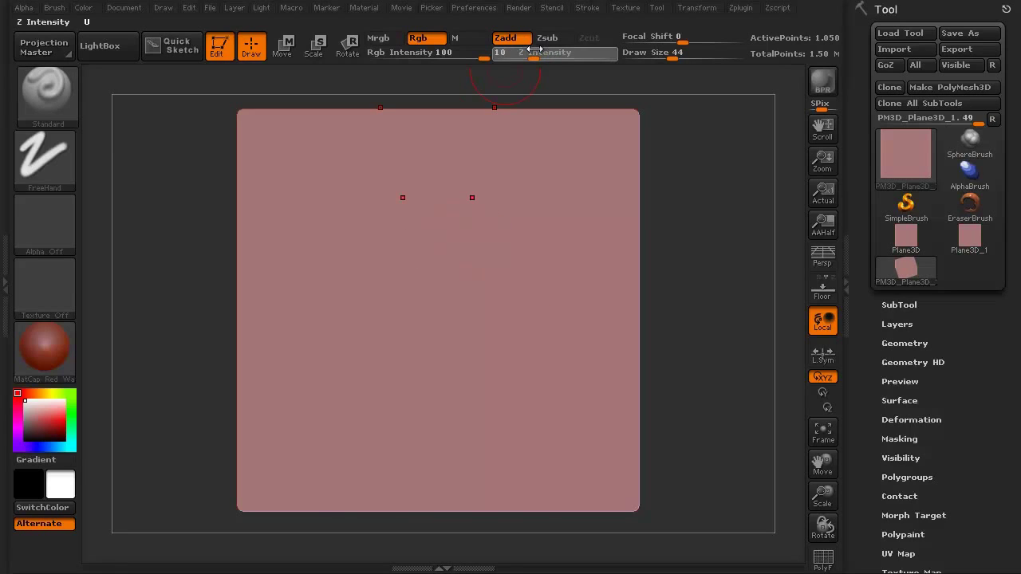
{"action": "left_click", "coordinate": [418, 38]}
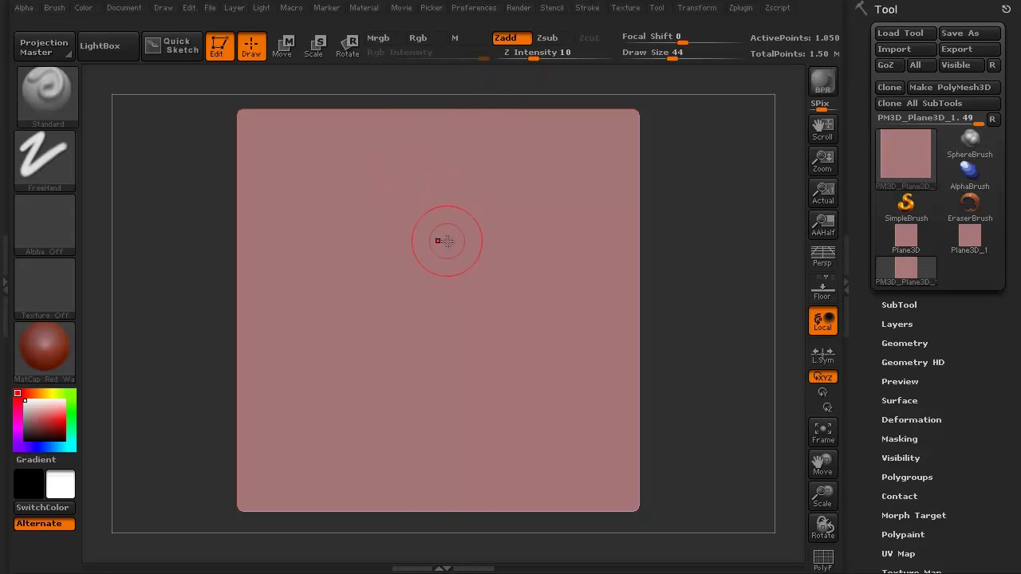
Step: Sculpt a raised ring in the middle of the plane and a small round bump at its centre
{"action": "mouse_move", "coordinate": [440, 237]}
{"action": "left_mouse_down"}
{"action": "mouse_move", "coordinate": [476, 263]}
{"action": "mouse_move", "coordinate": [496, 303]}
{"action": "mouse_move", "coordinate": [478, 340]}
{"action": "mouse_move", "coordinate": [420, 345]}
{"action": "mouse_move", "coordinate": [401, 333]}
{"action": "mouse_move", "coordinate": [389, 288]}
{"action": "mouse_move", "coordinate": [429, 252]}
{"action": "mouse_move", "coordinate": [482, 270]}
{"action": "mouse_move", "coordinate": [489, 316]}
{"action": "mouse_move", "coordinate": [463, 347]}
{"action": "mouse_move", "coordinate": [442, 349]}
{"action": "mouse_move", "coordinate": [405, 337]}
{"action": "mouse_move", "coordinate": [391, 267]}
{"action": "left_mouse_up"}
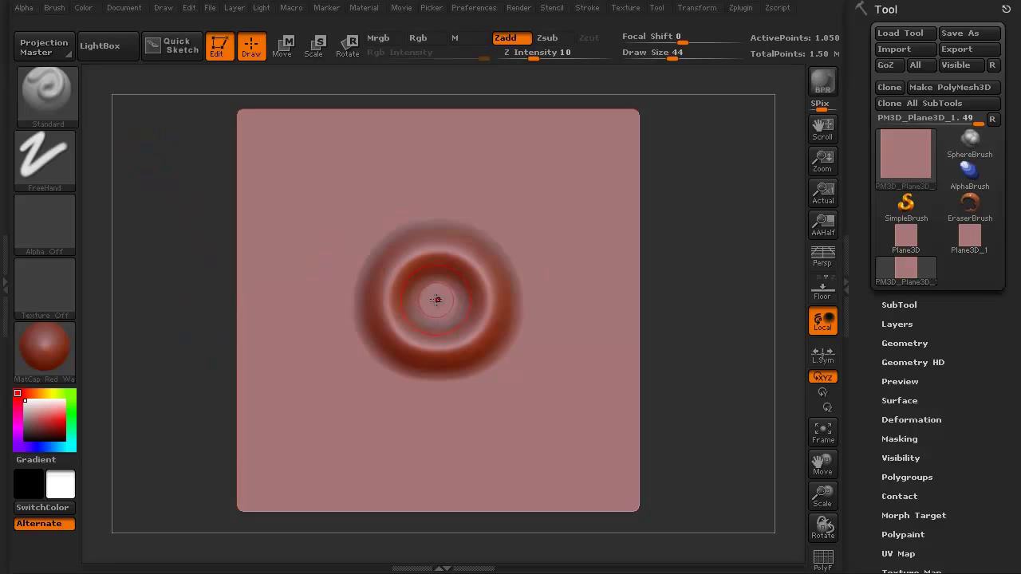
{"action": "mouse_move", "coordinate": [434, 295]}
{"action": "left_mouse_down"}
{"action": "mouse_move", "coordinate": [450, 289]}
{"action": "mouse_move", "coordinate": [430, 306]}
{"action": "left_mouse_up"}
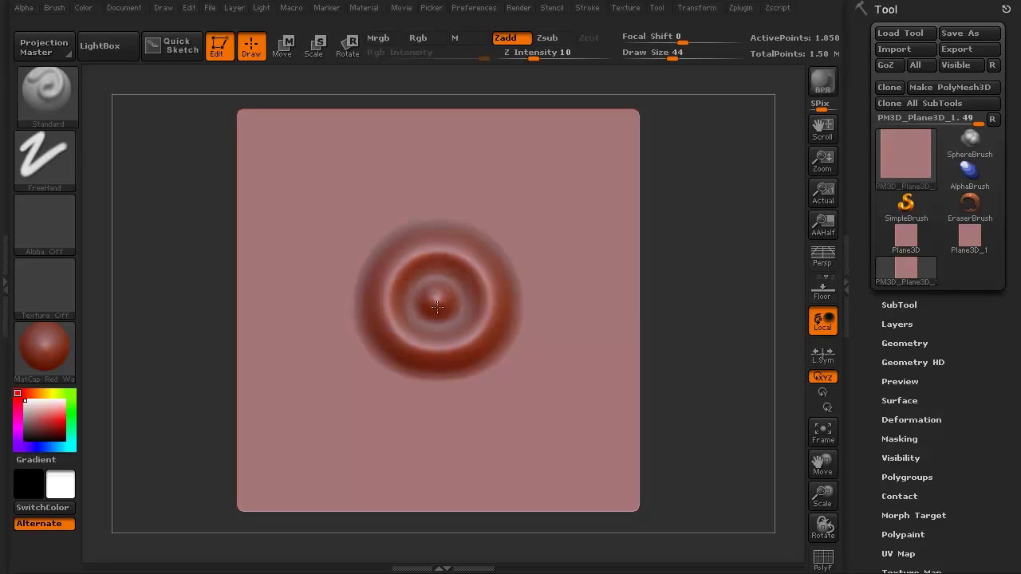
Step: Flatten the tops of the ring and the centre bump with the hPolish brush and smooth their edges
{"action": "left_click", "coordinate": [54, 96]}
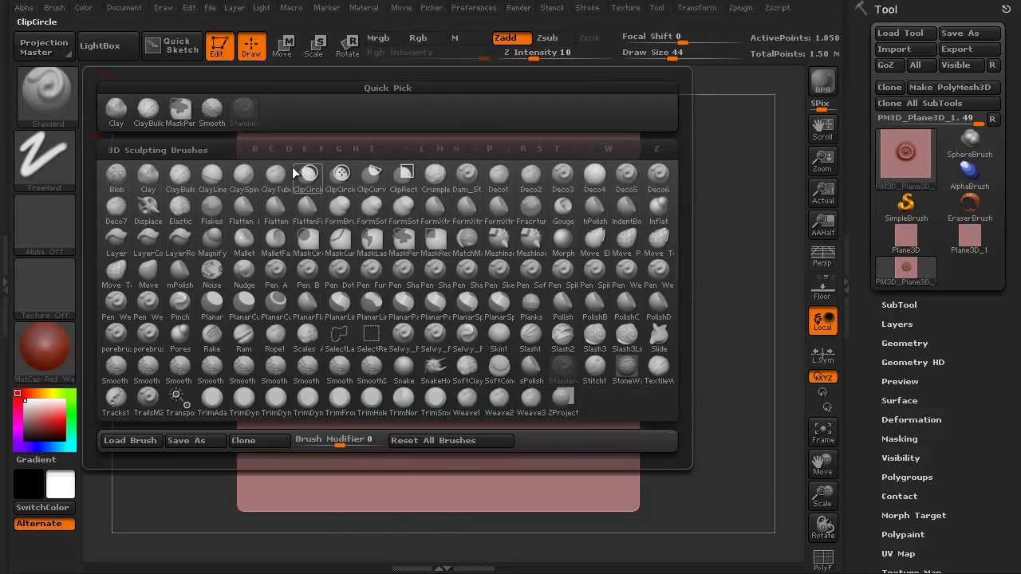
{"action": "key", "text": "h"}
{"action": "key", "text": "p"}
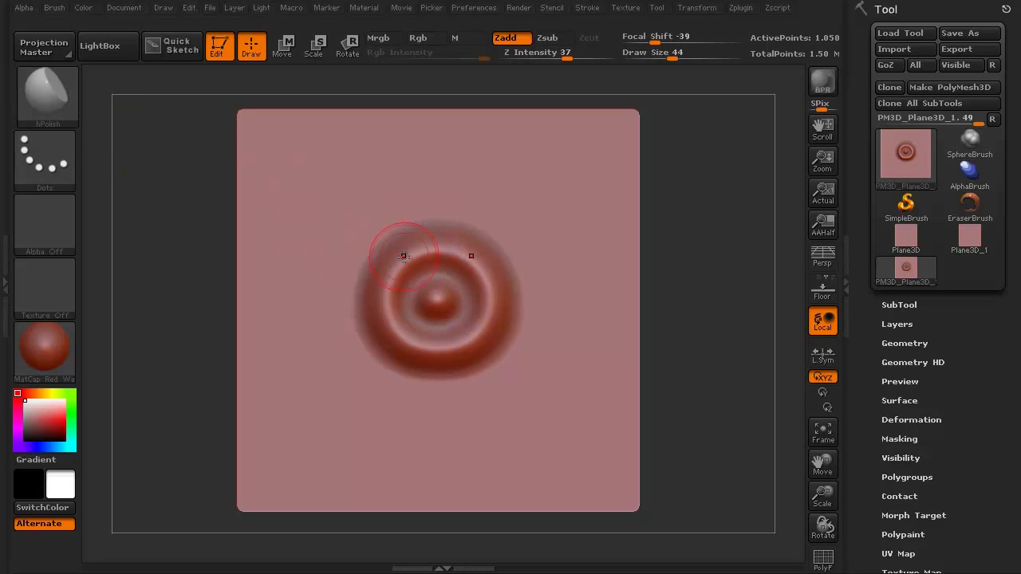
{"action": "mouse_move", "coordinate": [430, 251]}
{"action": "left_mouse_down"}
{"action": "mouse_move", "coordinate": [389, 287]}
{"action": "mouse_move", "coordinate": [392, 321]}
{"action": "mouse_move", "coordinate": [415, 343]}
{"action": "mouse_move", "coordinate": [464, 342]}
{"action": "left_mouse_up"}
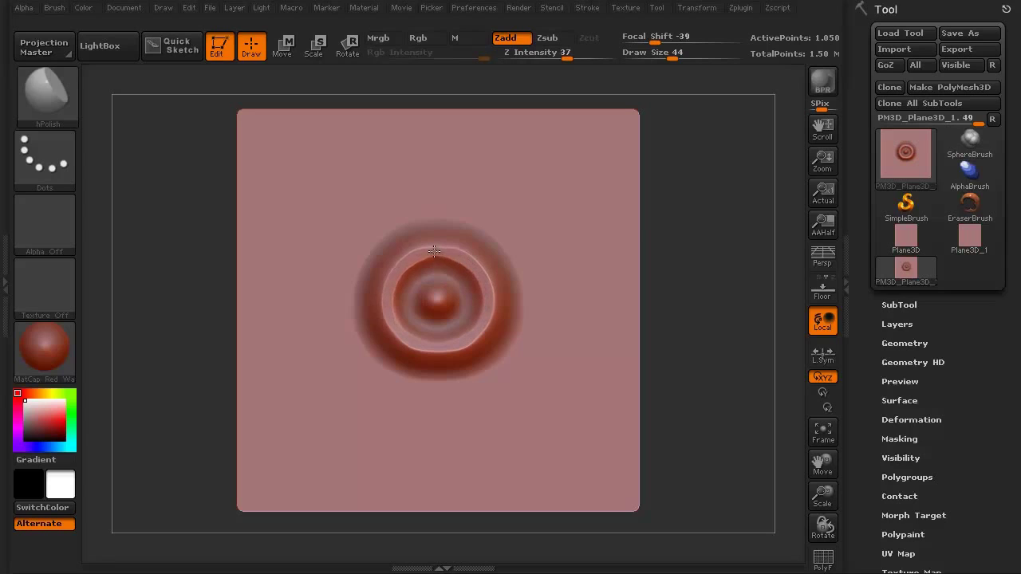
{"action": "left_click_drag", "start_coordinate": [406, 262], "coordinate": [448, 255]}
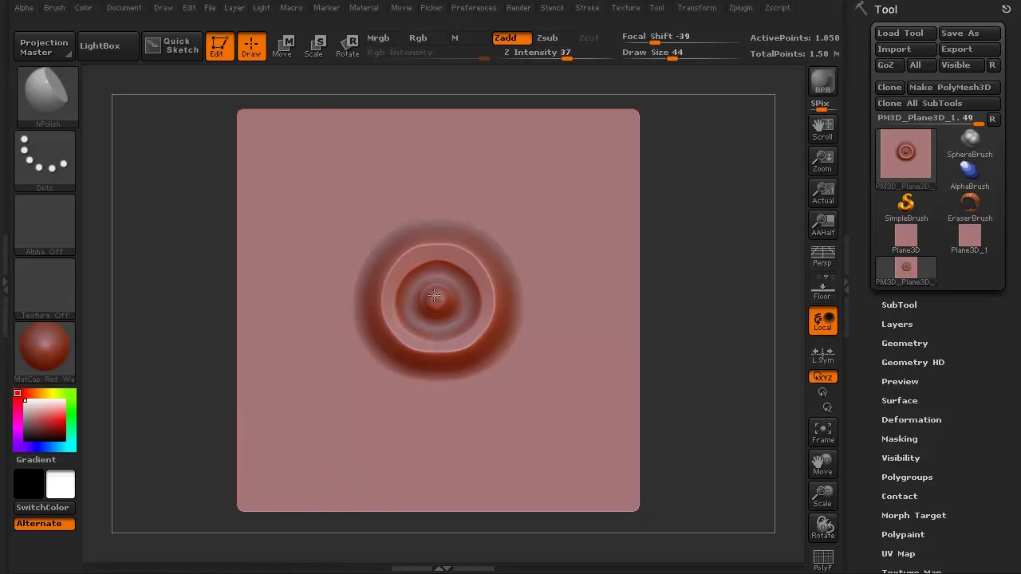
{"action": "mouse_move", "coordinate": [434, 296]}
{"action": "left_mouse_down"}
{"action": "mouse_move", "coordinate": [443, 260]}
{"action": "mouse_move", "coordinate": [461, 274]}
{"action": "mouse_move", "coordinate": [441, 306]}
{"action": "left_mouse_up"}
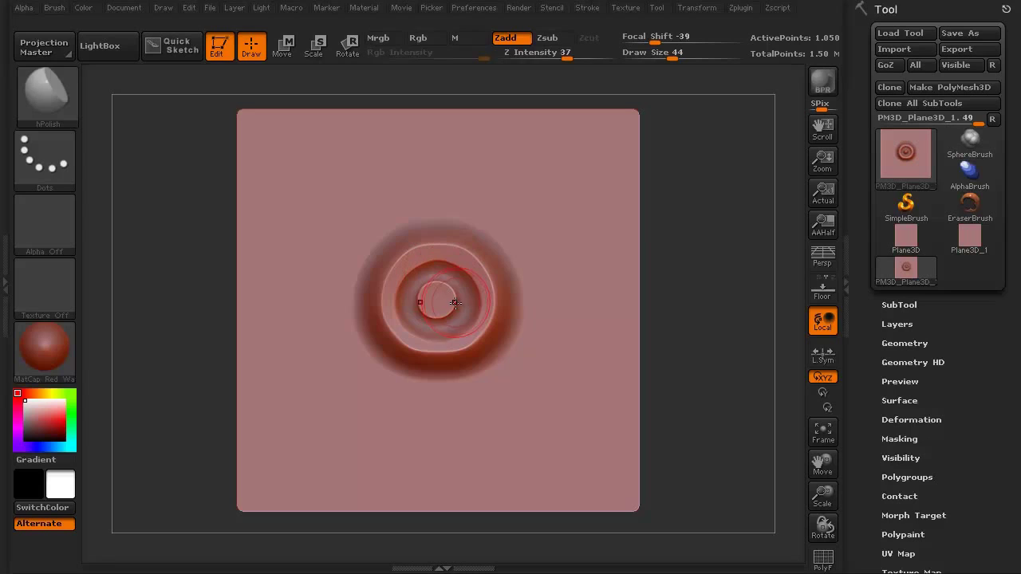
{"action": "key", "text": "shift"}
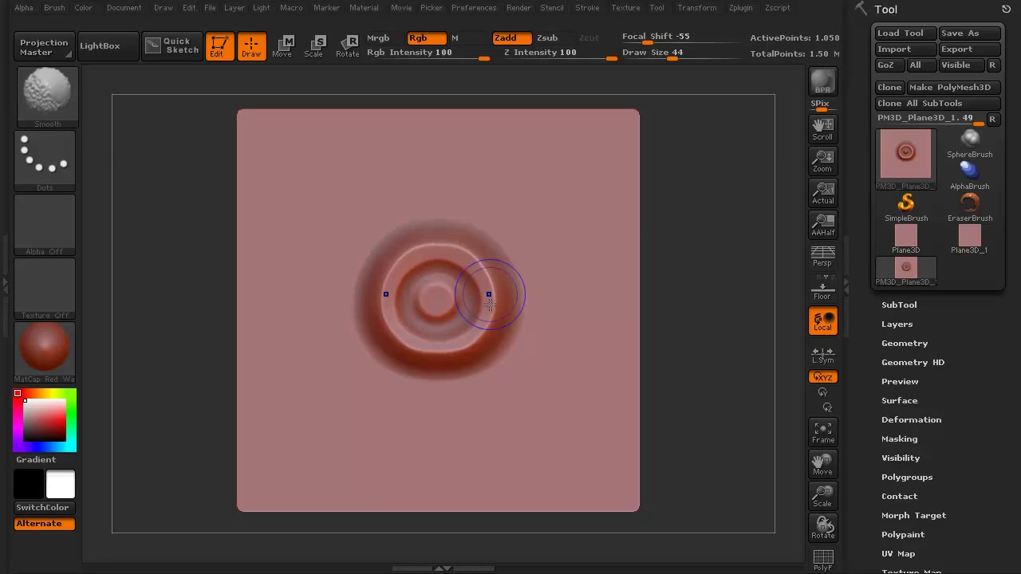
{"action": "key", "text": "shift"}
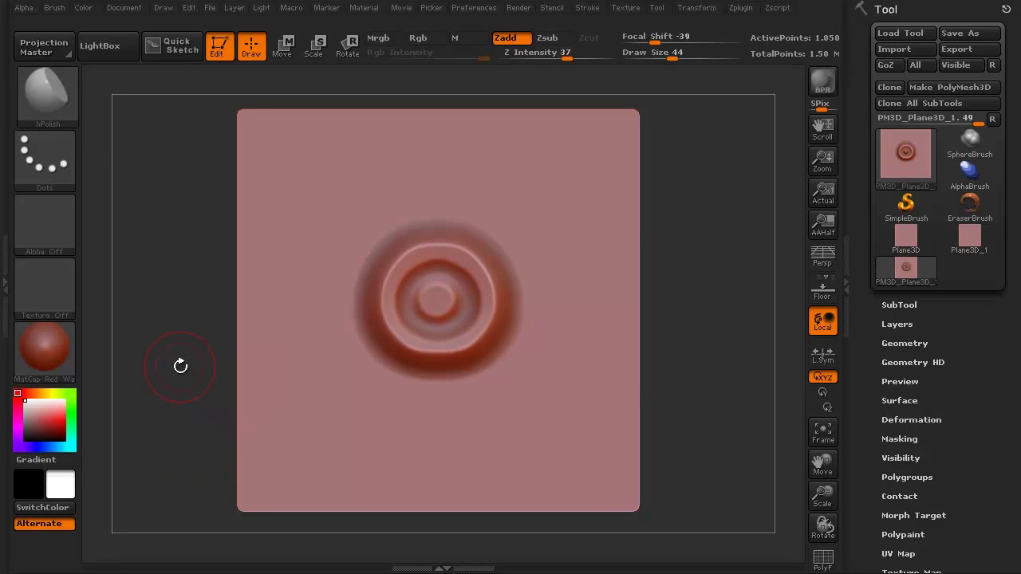
Step: Frame the sculpted ring ornament squarely in the canvas and capture it as a new alpha with GrabDoc
{"action": "mouse_move", "coordinate": [178, 361]}
{"action": "left_mouse_down", "text": "alt"}
{"action": "mouse_move", "coordinate": [171, 395]}
{"action": "mouse_move", "coordinate": [147, 390]}
{"action": "mouse_move", "coordinate": [145, 372]}
{"action": "left_mouse_up", "text": "alt"}
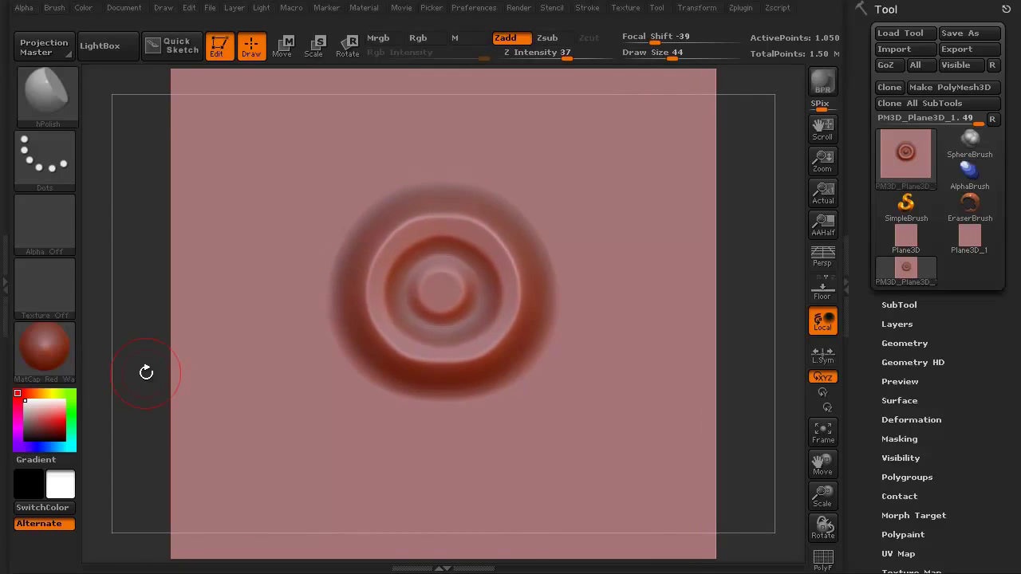
{"action": "left_click_drag", "start_coordinate": [146, 346], "coordinate": [200, 288], "text": "alt"}
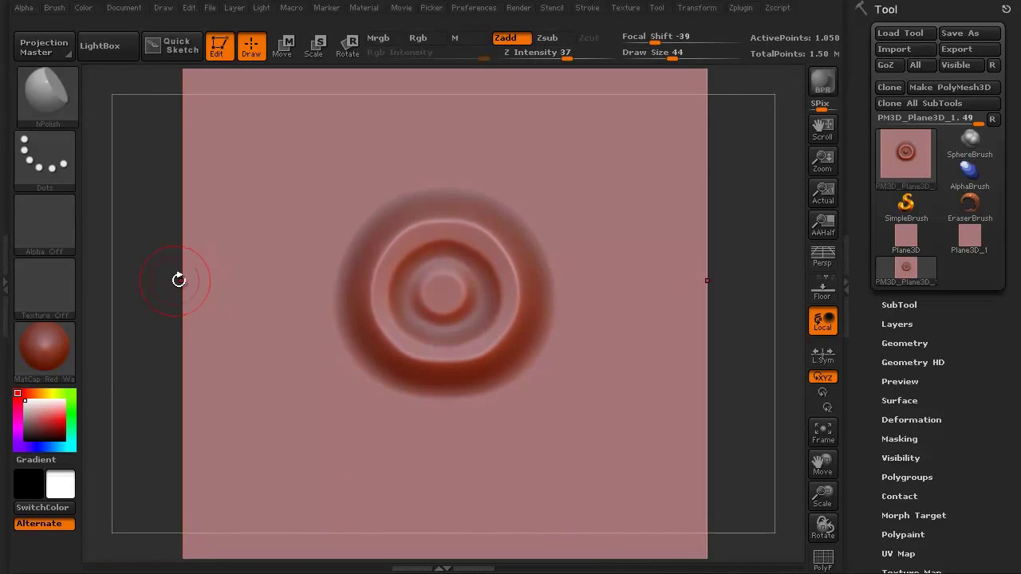
{"action": "left_click", "coordinate": [31, 9]}
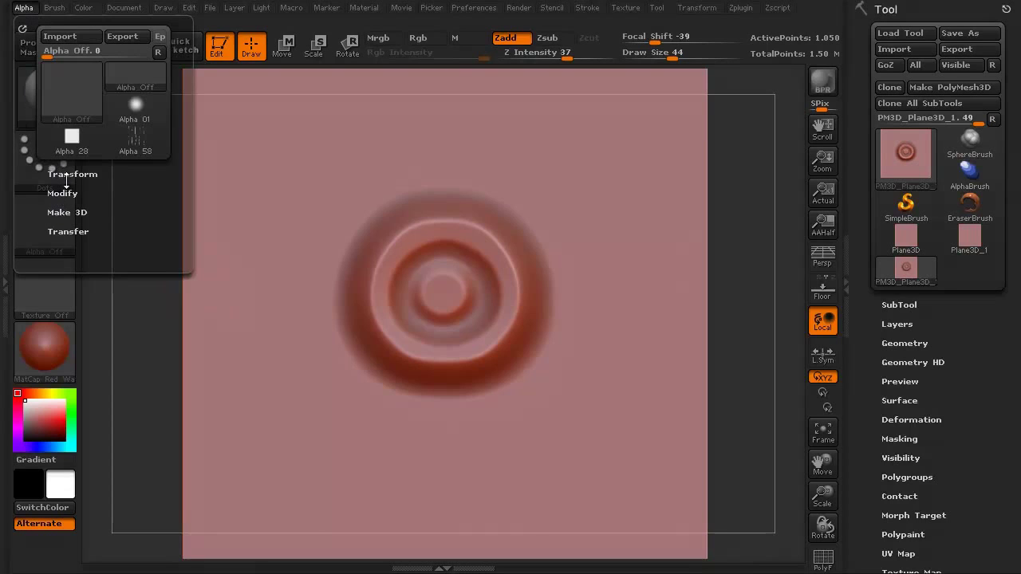
{"action": "left_click", "coordinate": [68, 232]}
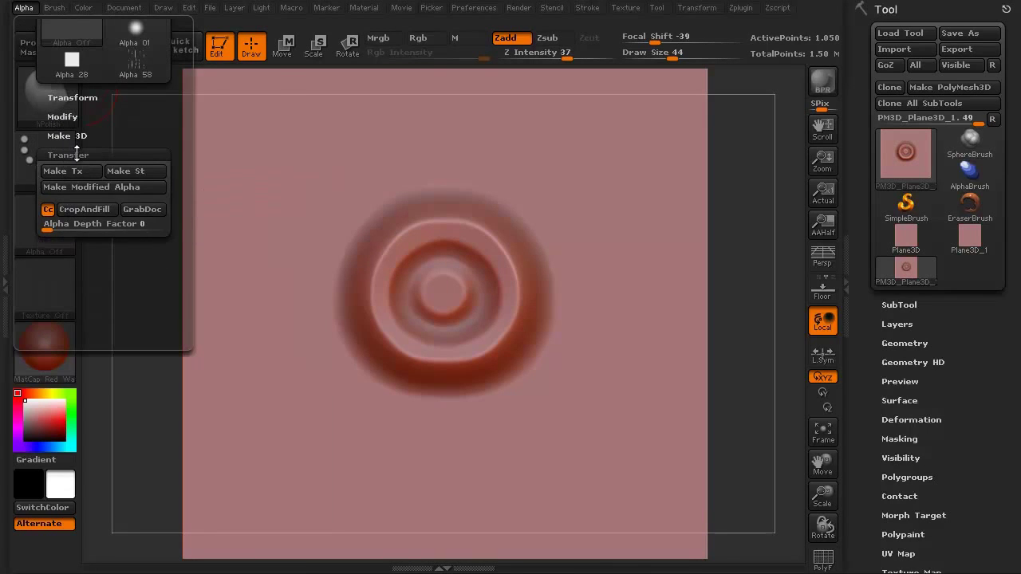
{"action": "left_click", "coordinate": [139, 209]}
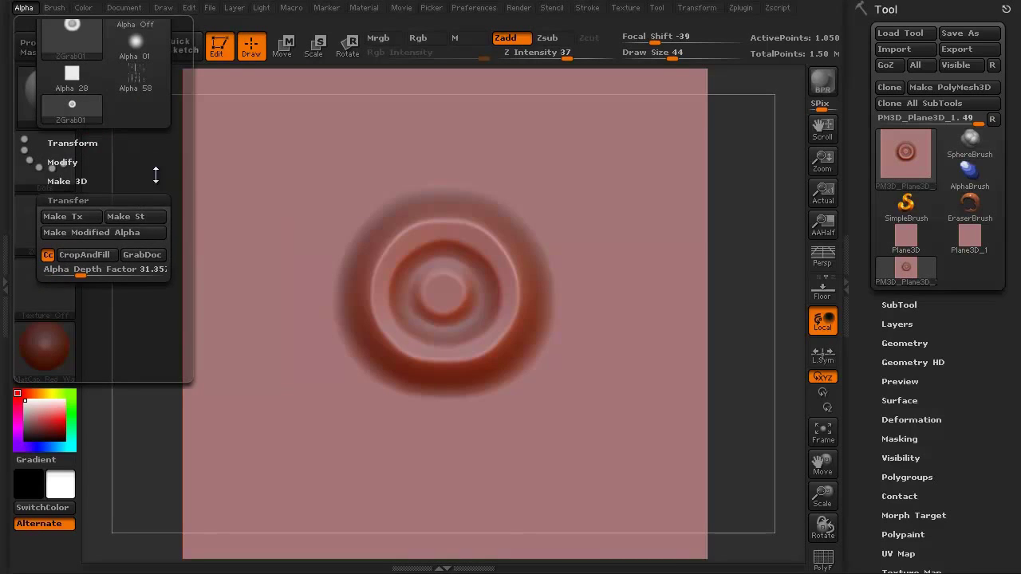
{"action": "left_click_drag", "start_coordinate": [155, 175], "coordinate": [163, 223]}
{"action": "mouse_move", "coordinate": [77, 89]}
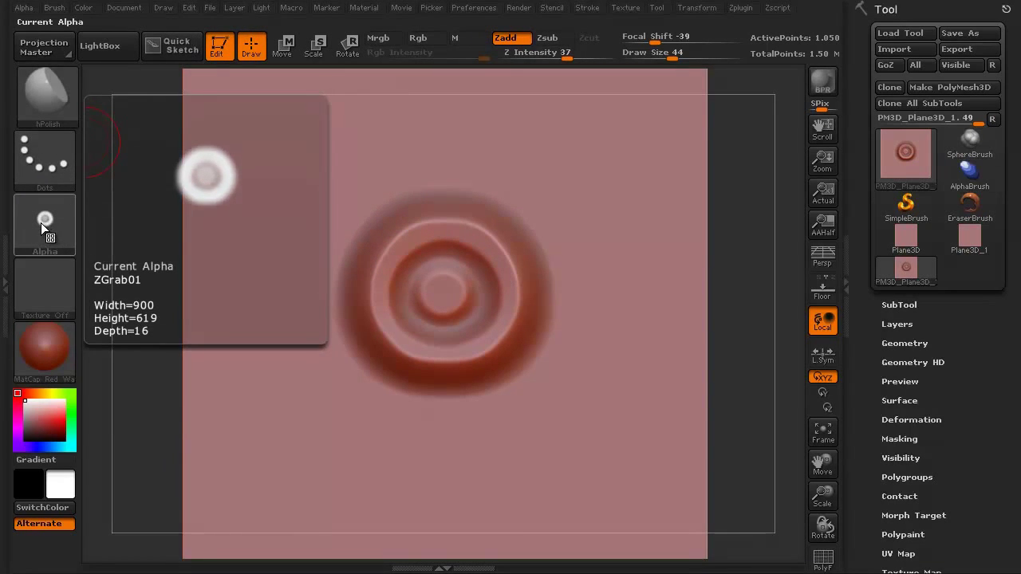
{"action": "mouse_move", "coordinate": [45, 188]}
Step: Switch to the Standard brush with the DragRect stroke and assign the captured ZGrab01 alpha to it
{"action": "left_click", "coordinate": [57, 109]}
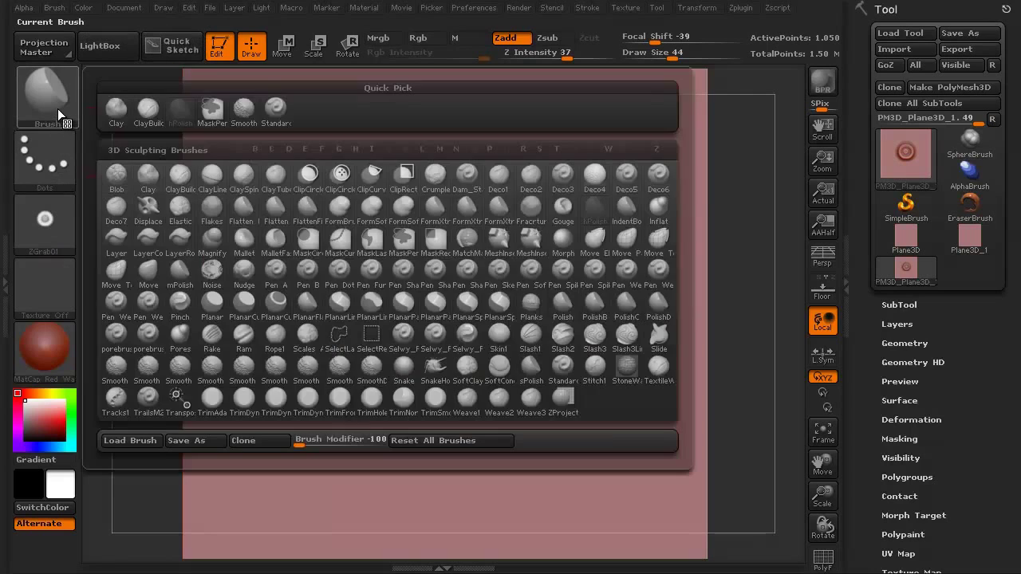
{"action": "left_click", "coordinate": [272, 110]}
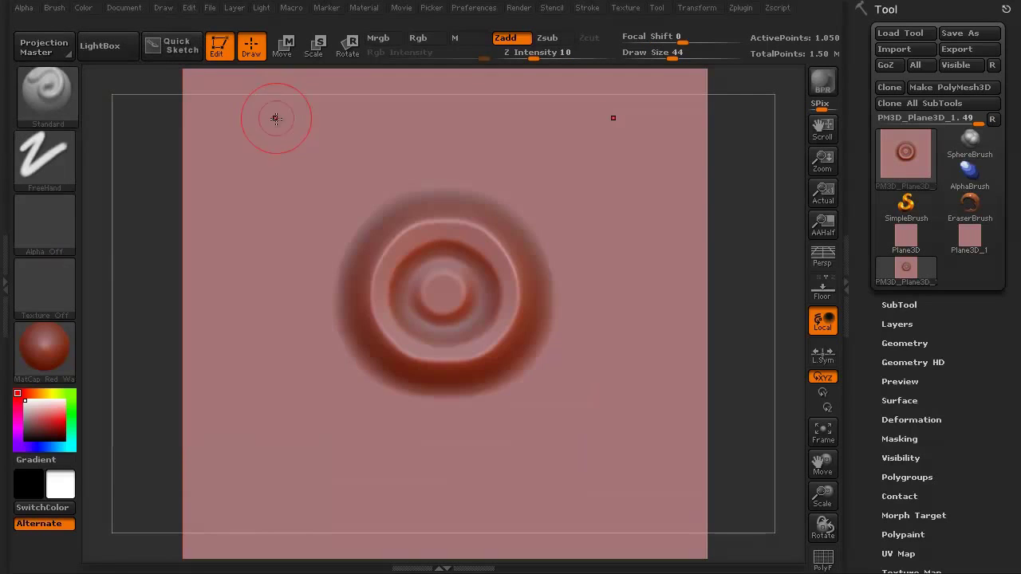
{"action": "left_click", "coordinate": [45, 166]}
{"action": "left_click", "coordinate": [192, 172]}
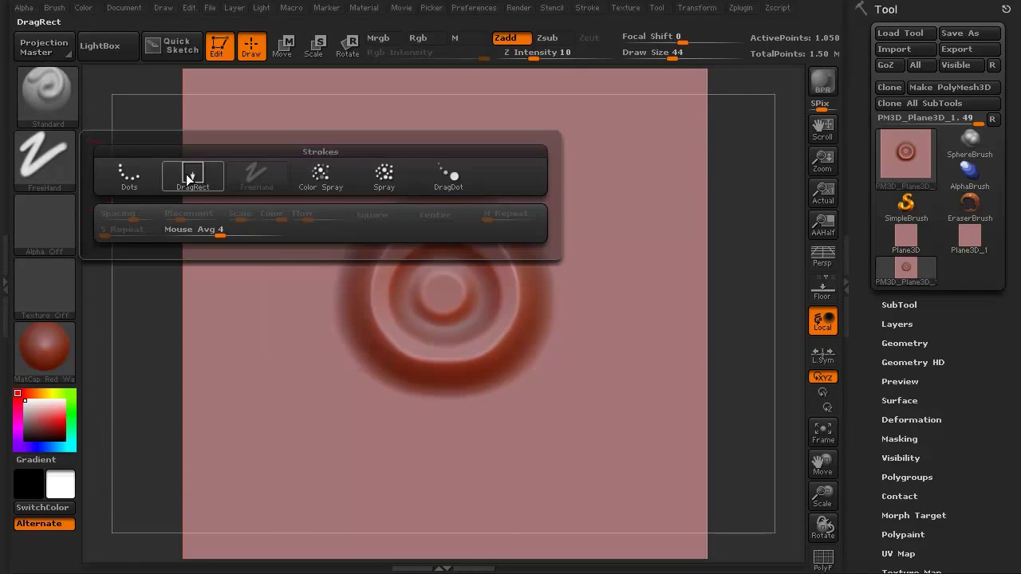
{"action": "left_click", "coordinate": [48, 222]}
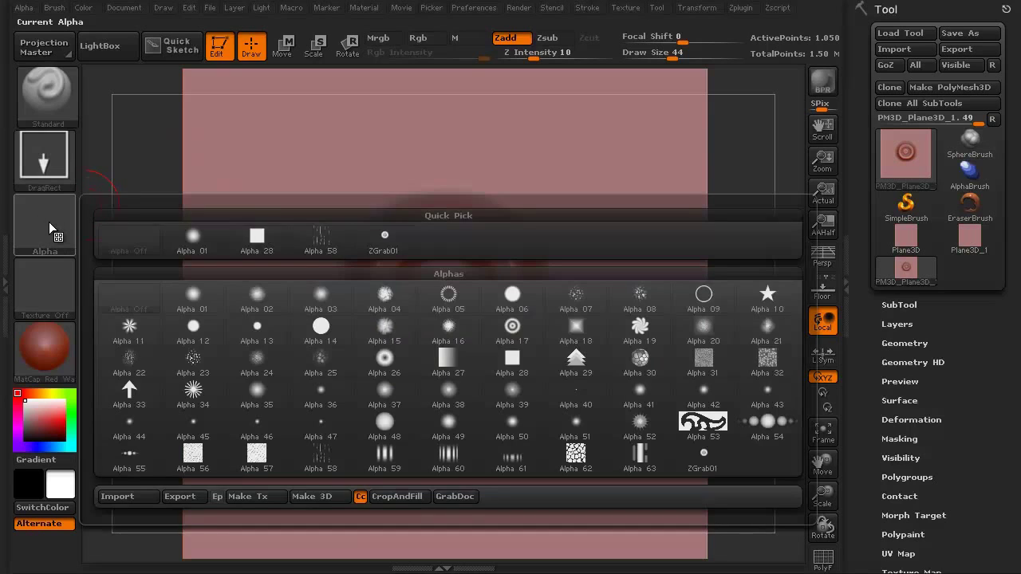
{"action": "left_click", "coordinate": [383, 241]}
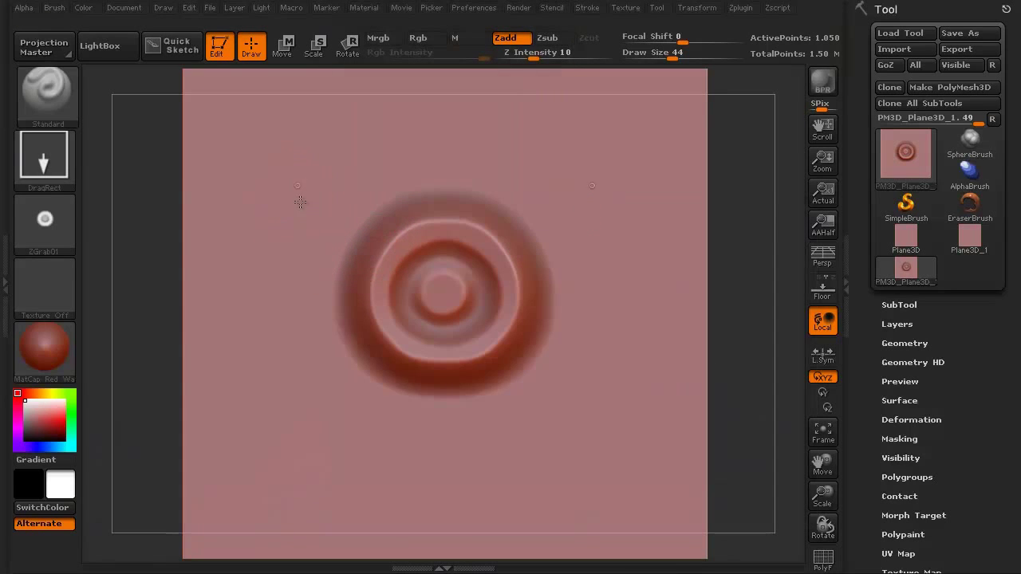
Step: Test the captured alpha with trial stamps on the plane, undoing each one, and set the Z intensity to 24
{"action": "mouse_move", "coordinate": [299, 202]}
{"action": "left_mouse_down"}
{"action": "mouse_move", "coordinate": [308, 463]}
{"action": "mouse_move", "coordinate": [316, 513]}
{"action": "mouse_move", "coordinate": [304, 420]}
{"action": "mouse_move", "coordinate": [312, 296]}
{"action": "mouse_move", "coordinate": [346, 508]}
{"action": "left_mouse_up"}
{"action": "key", "text": "ctrl+z"}
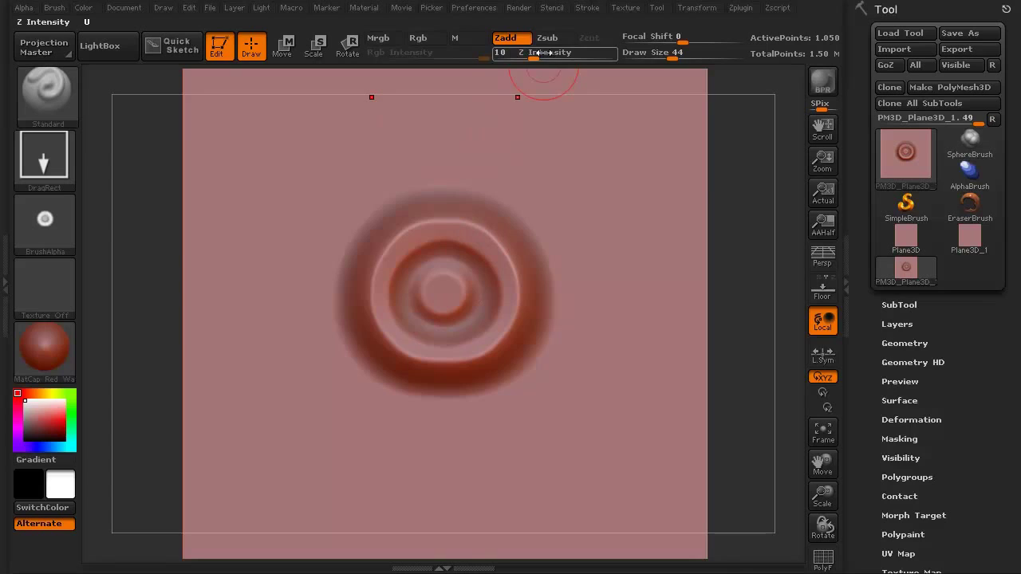
{"action": "left_click_drag", "start_coordinate": [534, 54], "coordinate": [551, 55]}
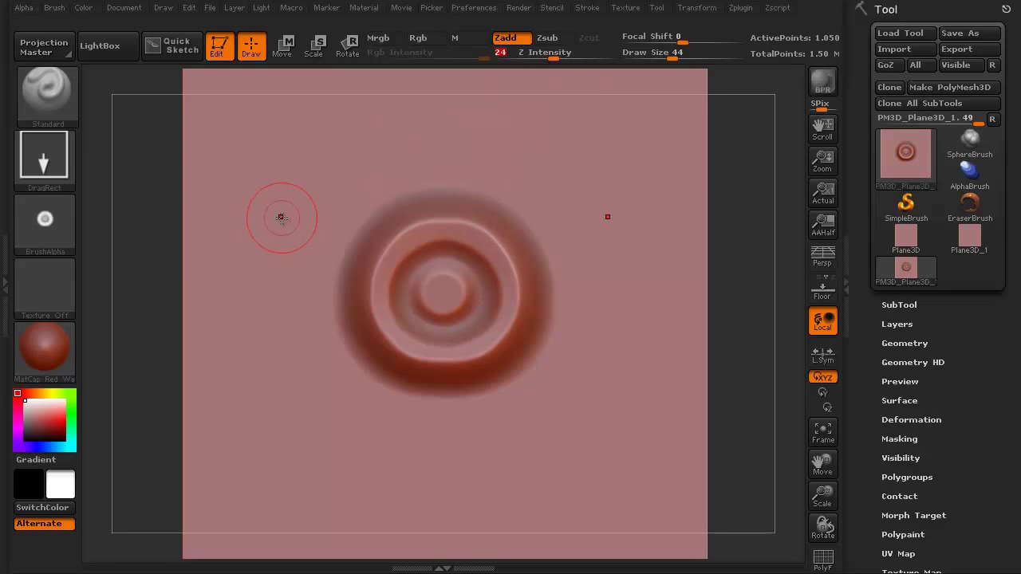
{"action": "left_click_drag", "start_coordinate": [290, 194], "coordinate": [320, 548]}
{"action": "key", "text": "ctrl+z"}
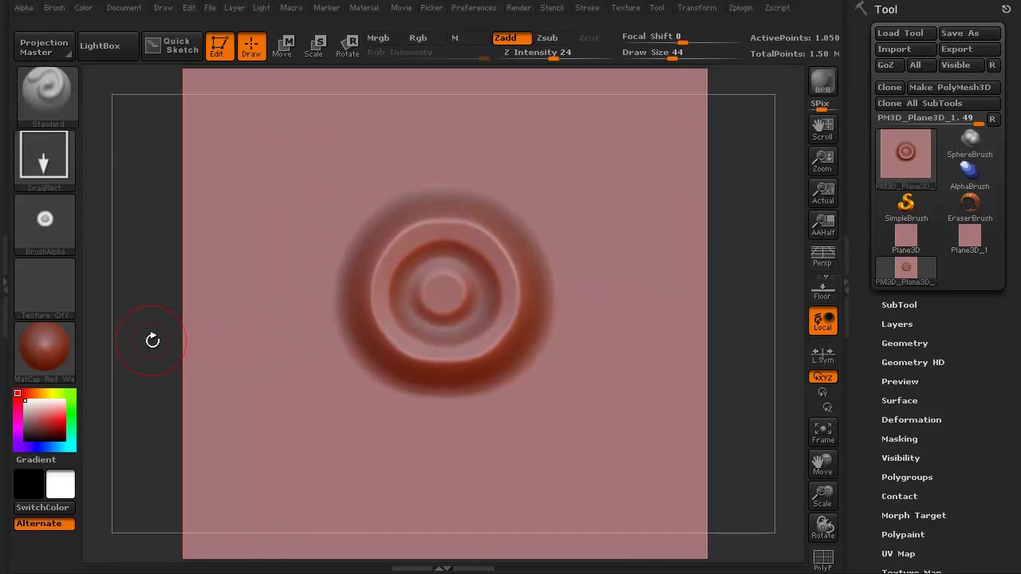
Step: Switch to the plain Plane3D_1 tool, convert it to a PolyMesh3D, subdivide it repeatedly and check its active point count
{"action": "left_click_drag", "start_coordinate": [152, 340], "coordinate": [140, 310]}
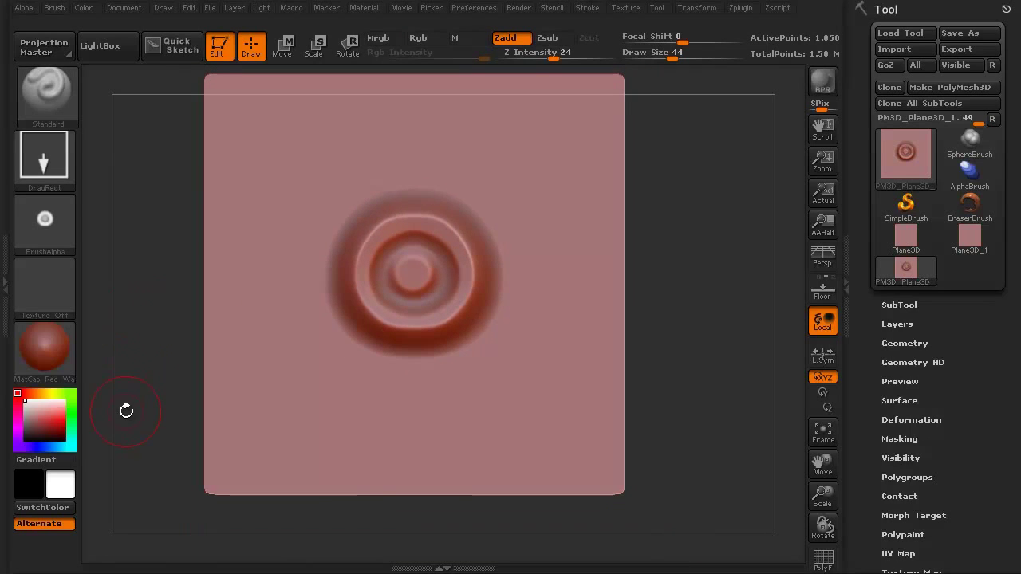
{"action": "left_click", "coordinate": [965, 244]}
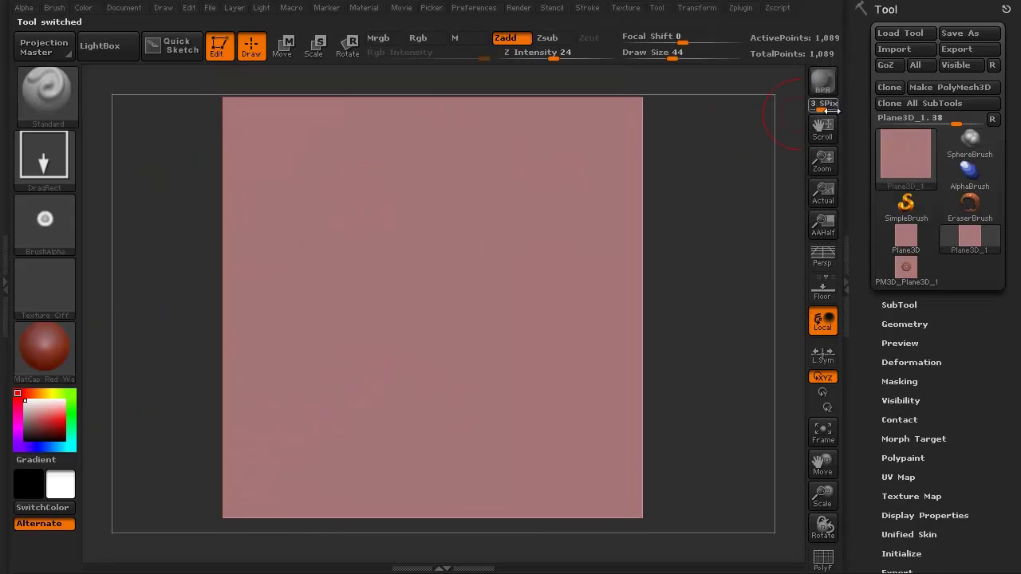
{"action": "left_click", "coordinate": [930, 85]}
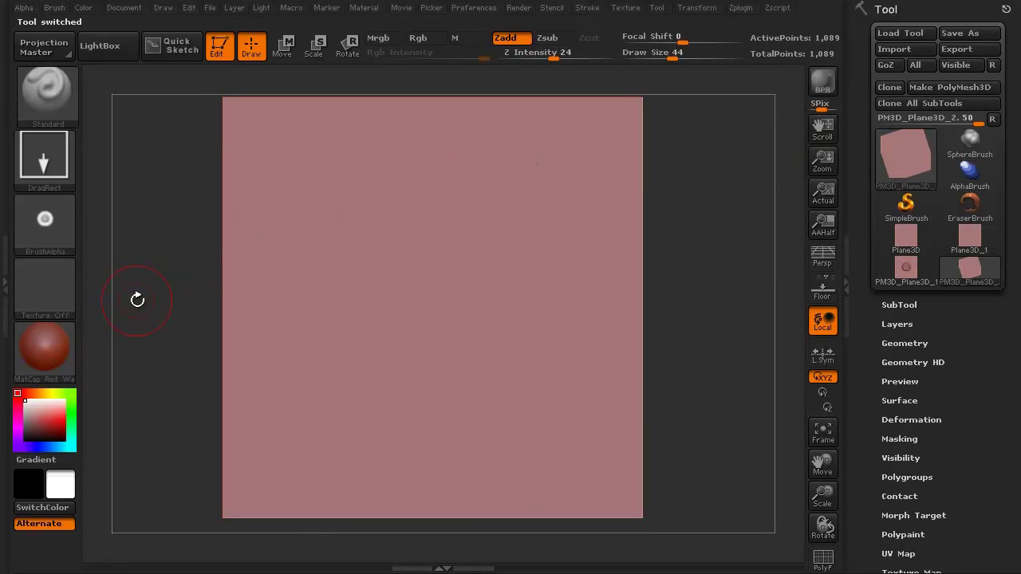
{"action": "key", "text": "ctrl+d"}
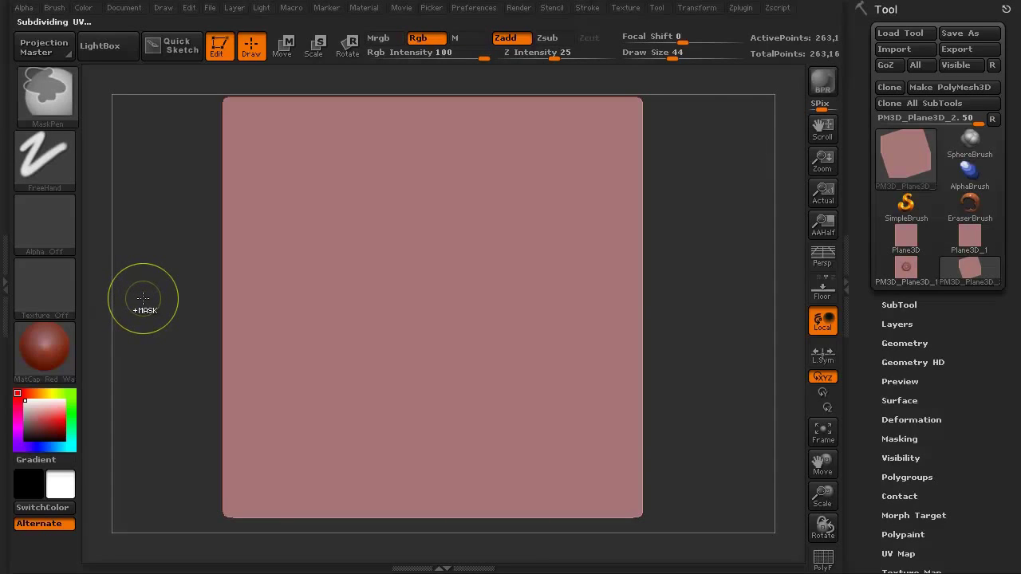
{"action": "key", "text": "ctrl+d"}
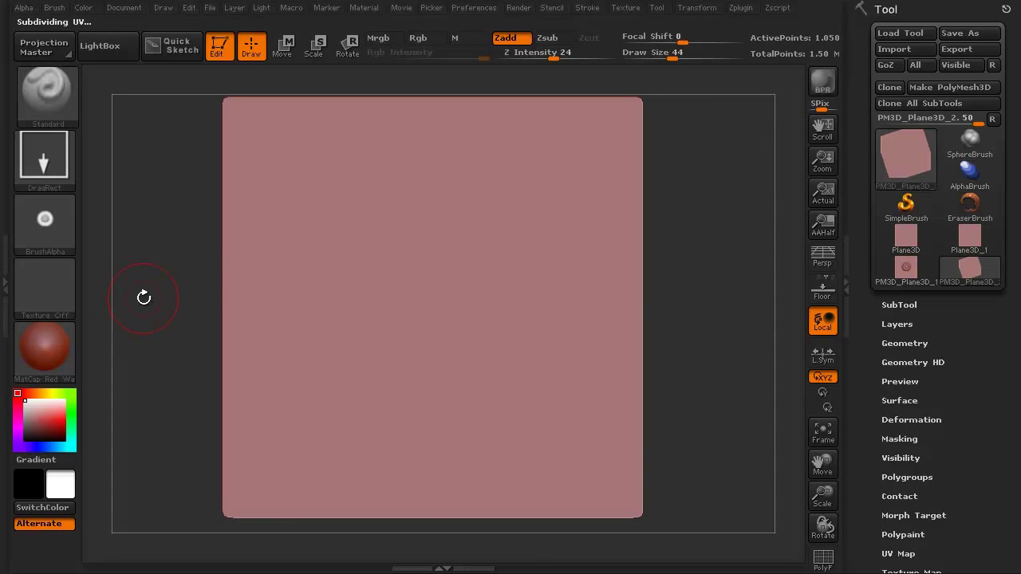
{"action": "left_click", "coordinate": [845, 94]}
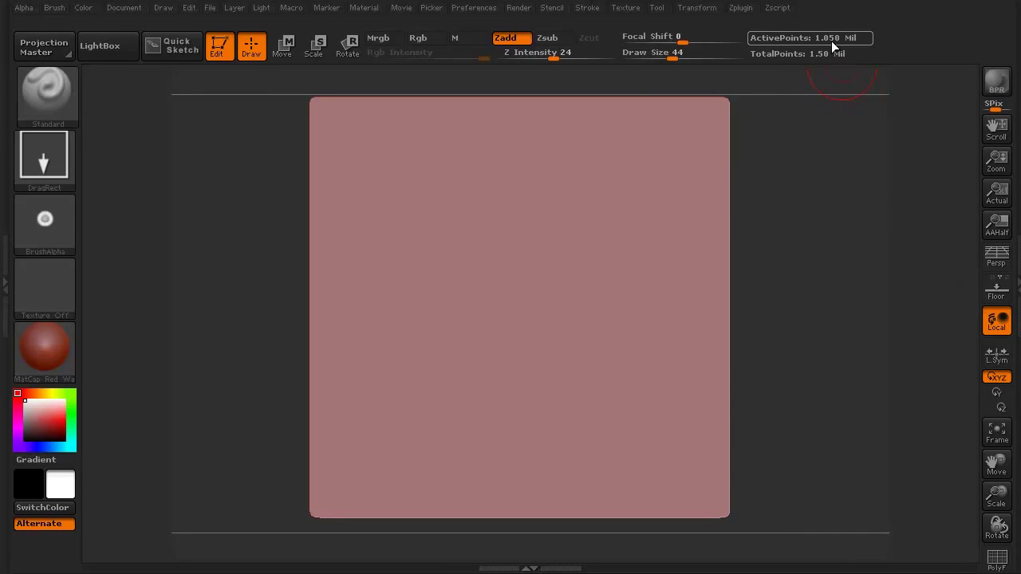
{"action": "left_click", "coordinate": [1016, 287]}
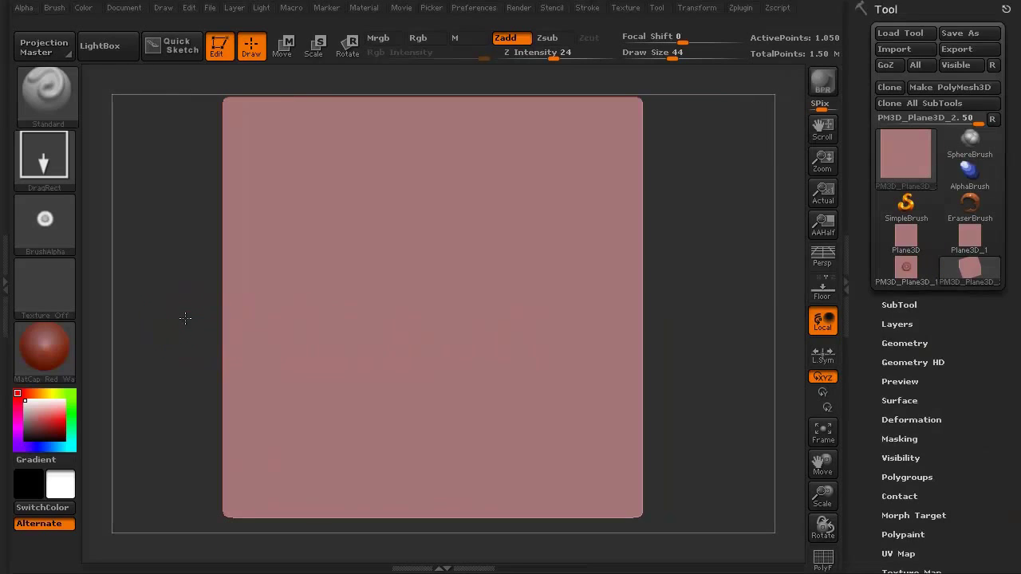
Step: Stamp a large ring ornament near the new plane's centre, two medium ones above it on either side and a small one between them
{"action": "left_click_drag", "start_coordinate": [185, 317], "coordinate": [186, 327], "text": "alt"}
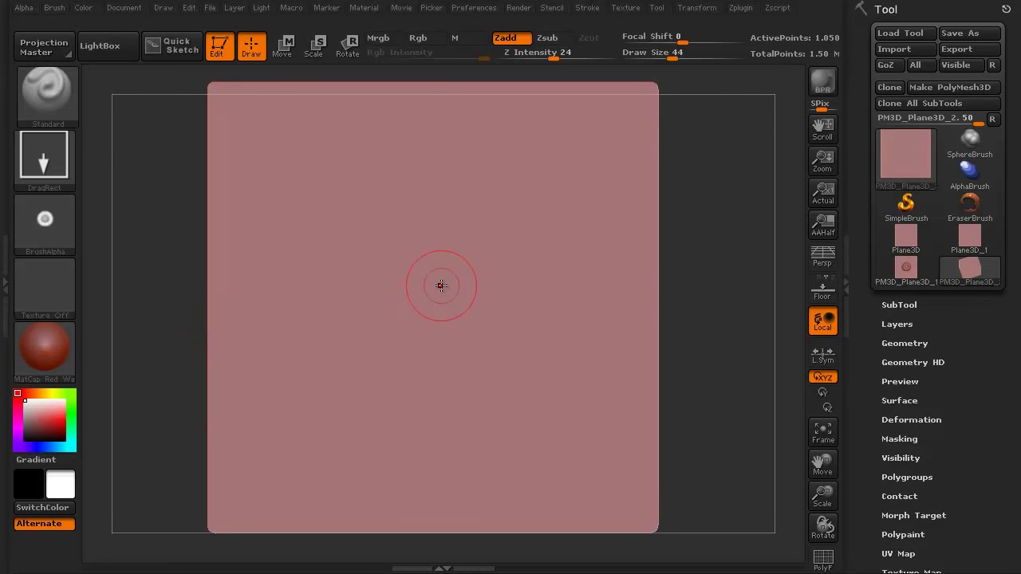
{"action": "left_click_drag", "start_coordinate": [425, 315], "coordinate": [374, 523]}
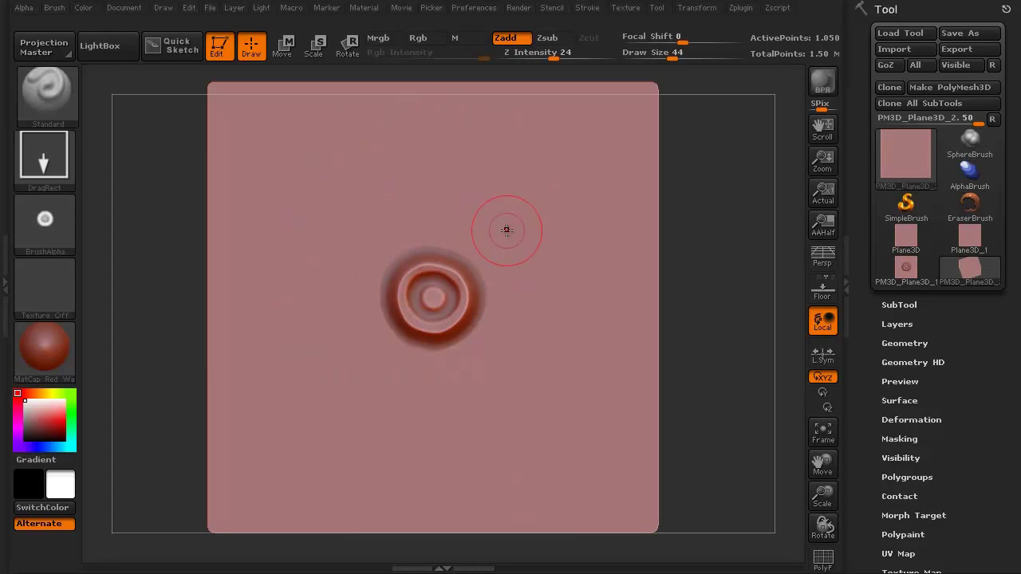
{"action": "left_click_drag", "start_coordinate": [511, 272], "coordinate": [493, 416]}
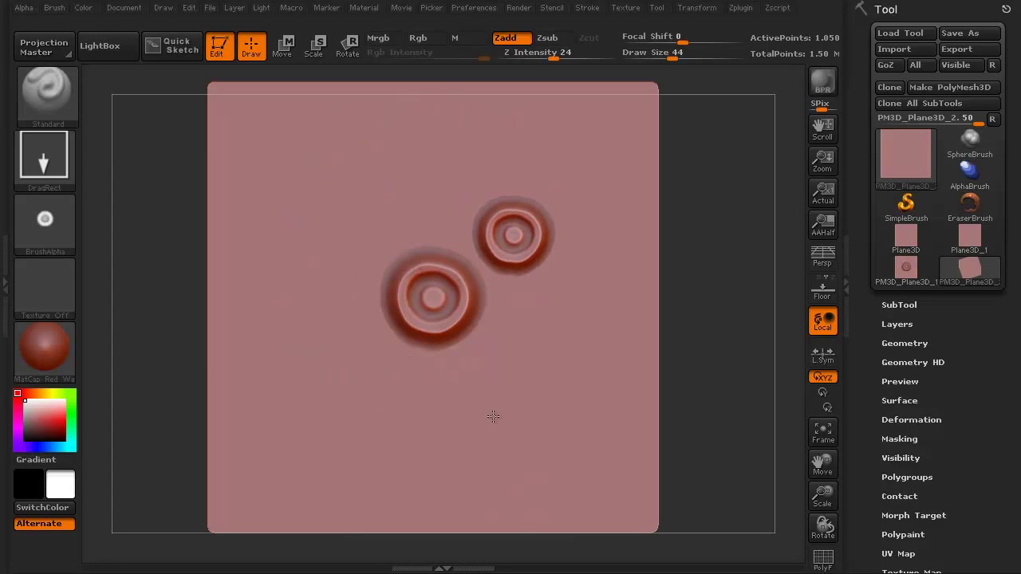
{"action": "left_click_drag", "start_coordinate": [351, 224], "coordinate": [422, 402]}
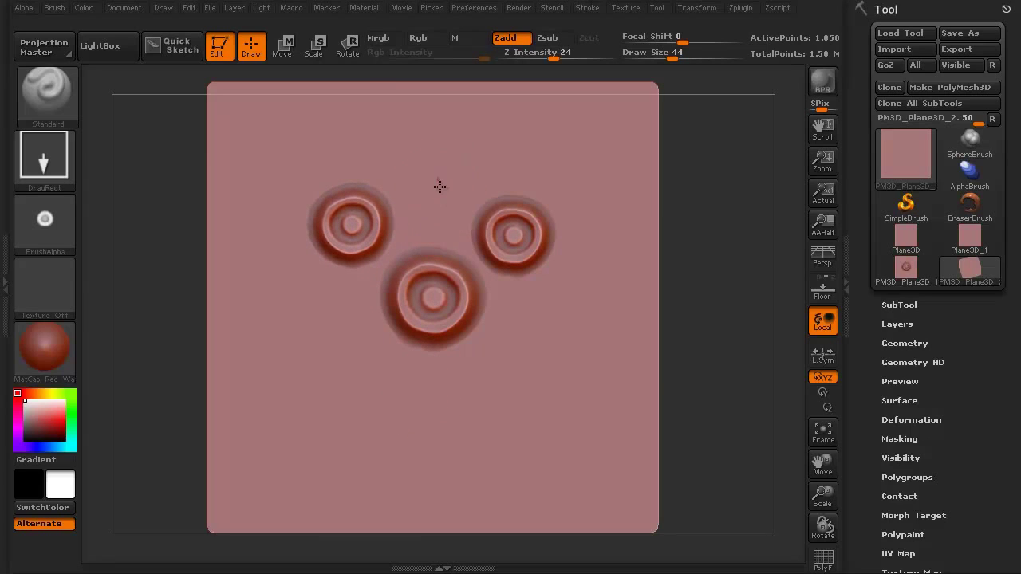
{"action": "left_click_drag", "start_coordinate": [438, 182], "coordinate": [421, 292]}
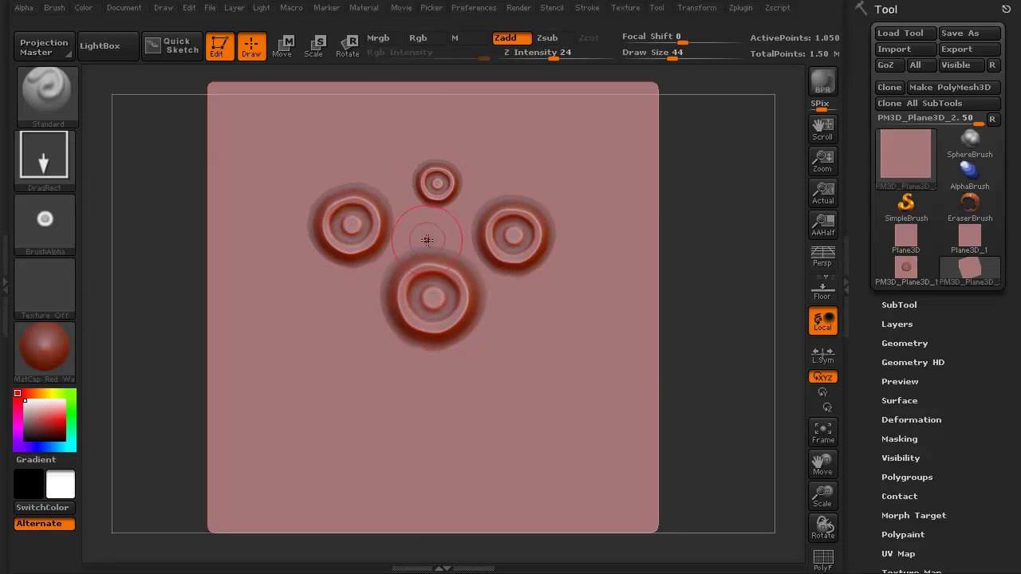
{"action": "key", "text": "ctrl+z"}
{"action": "left_click_drag", "start_coordinate": [433, 211], "coordinate": [419, 343]}
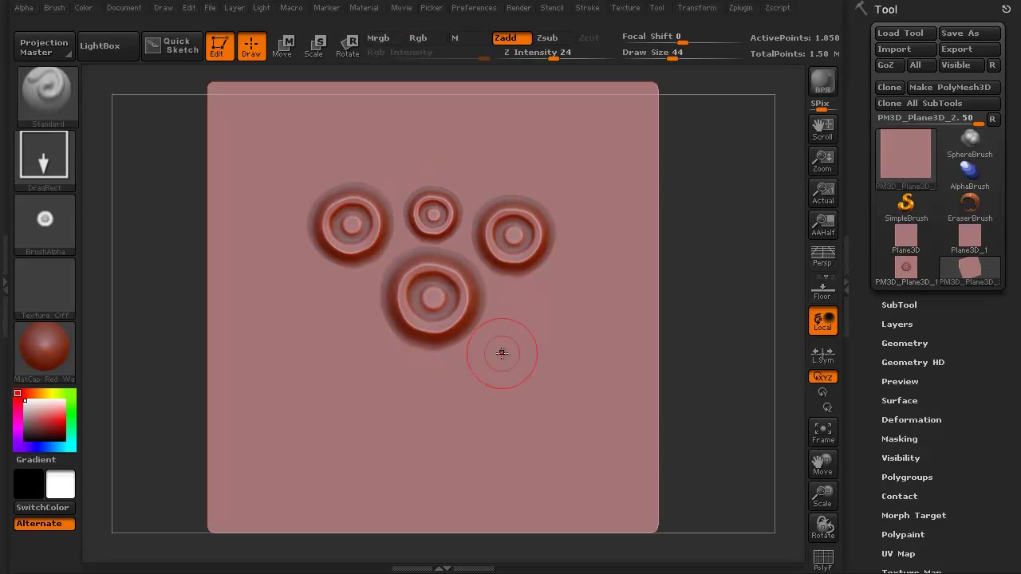
Step: Stamp medium ring ornaments to the lower right, below and lower left of the central one, plus small ones at the far left and lower right
{"action": "left_click_drag", "start_coordinate": [521, 325], "coordinate": [547, 489]}
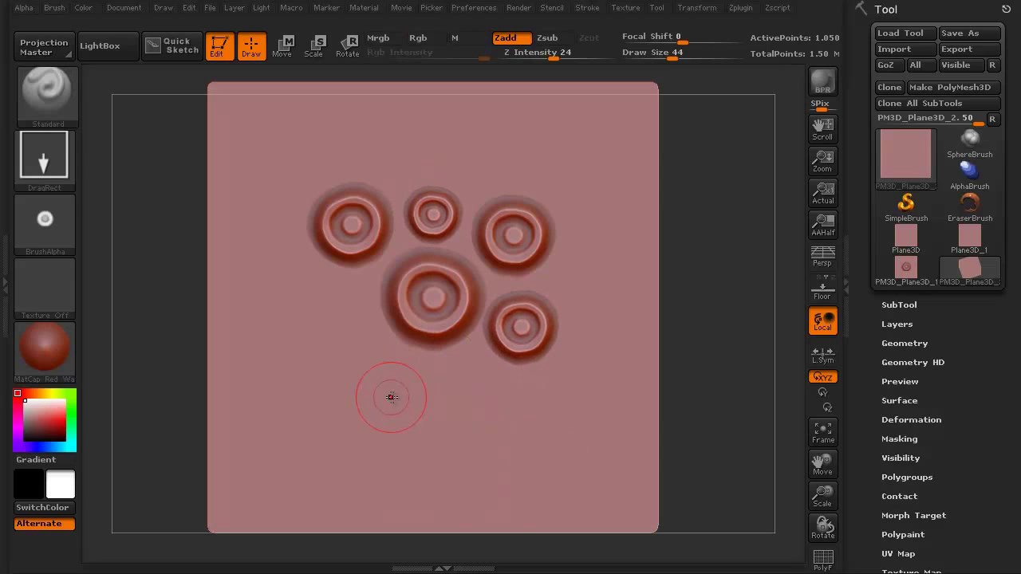
{"action": "mouse_move", "coordinate": [423, 403]}
{"action": "left_mouse_down"}
{"action": "mouse_move", "coordinate": [339, 490]}
{"action": "mouse_move", "coordinate": [325, 376]}
{"action": "left_mouse_up"}
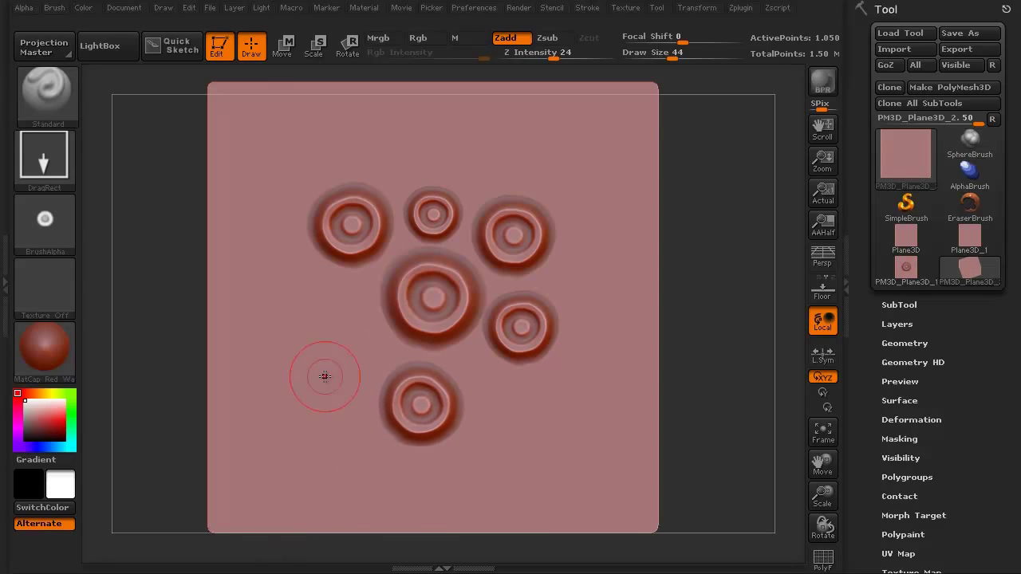
{"action": "mouse_move", "coordinate": [350, 330]}
{"action": "left_mouse_down"}
{"action": "mouse_move", "coordinate": [294, 486]}
{"action": "mouse_move", "coordinate": [293, 399]}
{"action": "left_mouse_up"}
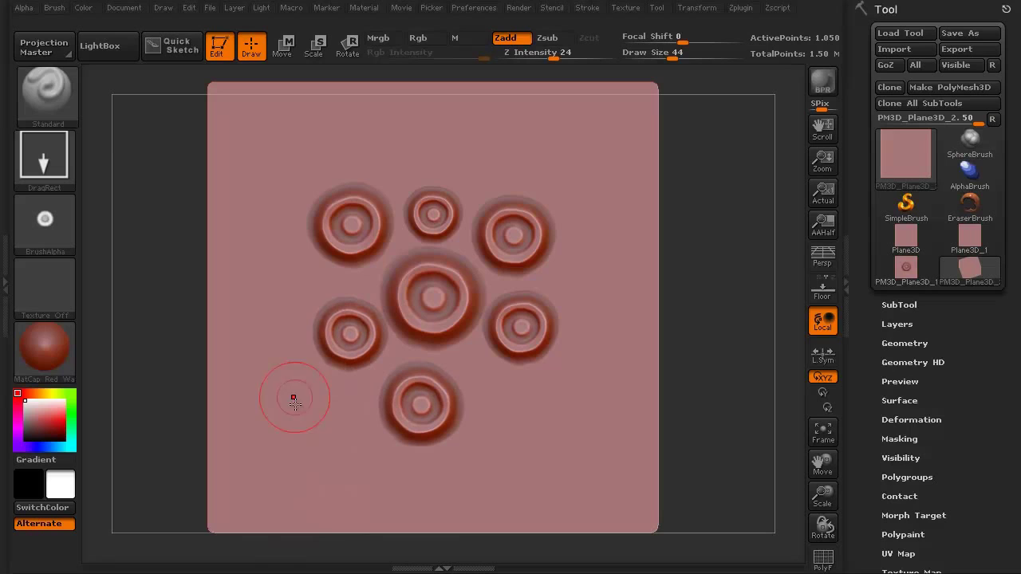
{"action": "left_click_drag", "start_coordinate": [287, 341], "coordinate": [267, 402]}
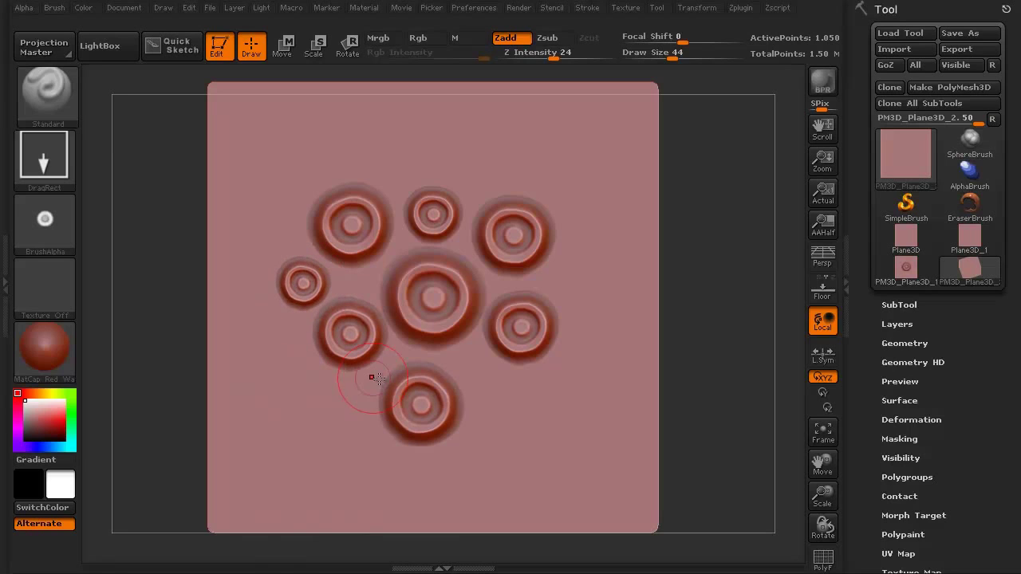
{"action": "left_click_drag", "start_coordinate": [502, 386], "coordinate": [473, 521]}
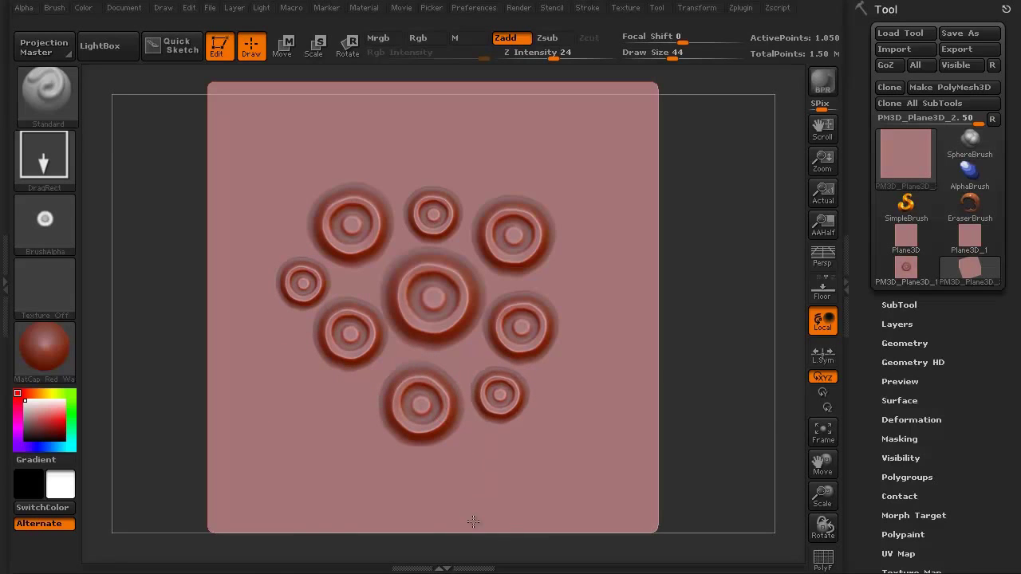
Step: Extend the pattern with ring ornaments of varied sizes at the plane's right side, top, upper left and lower left
{"action": "left_click_drag", "start_coordinate": [471, 327], "coordinate": [490, 329]}
{"action": "left_click_drag", "start_coordinate": [591, 270], "coordinate": [540, 375]}
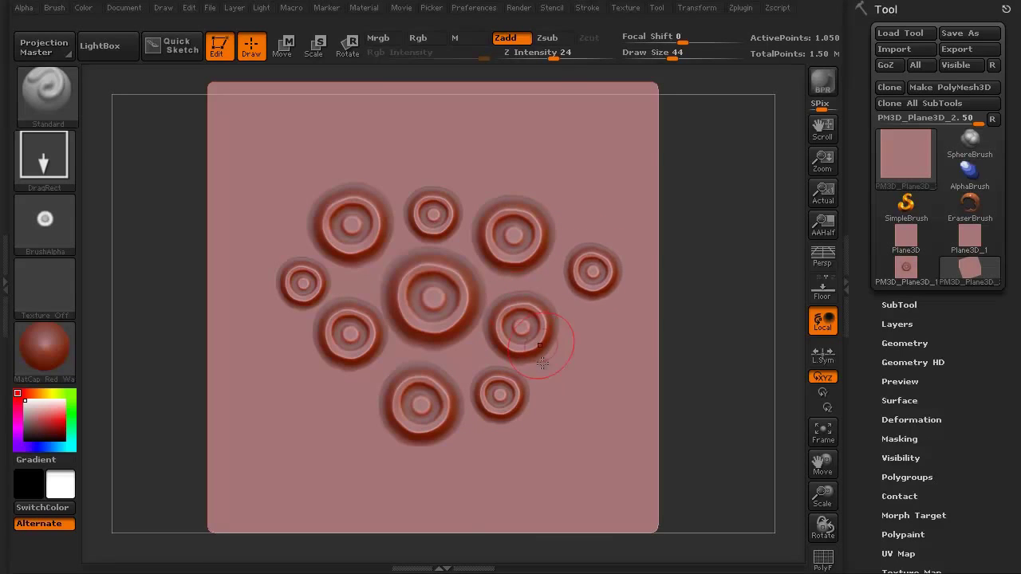
{"action": "mouse_move", "coordinate": [392, 150]}
{"action": "left_mouse_down"}
{"action": "mouse_move", "coordinate": [373, 222]}
{"action": "mouse_move", "coordinate": [371, 315]}
{"action": "left_mouse_up"}
{"action": "left_click_drag", "start_coordinate": [274, 229], "coordinate": [255, 314]}
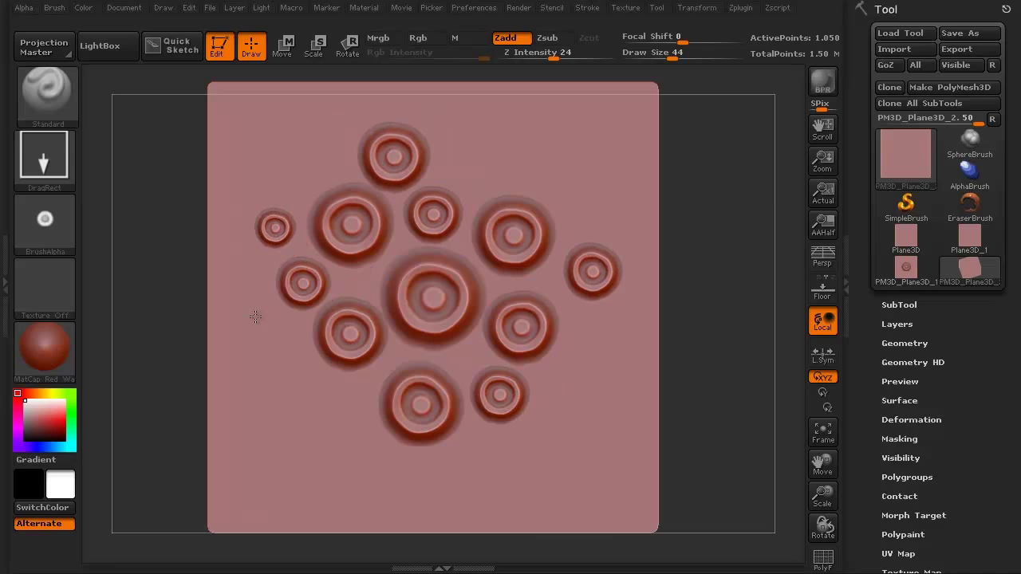
{"action": "left_click_drag", "start_coordinate": [334, 415], "coordinate": [307, 463]}
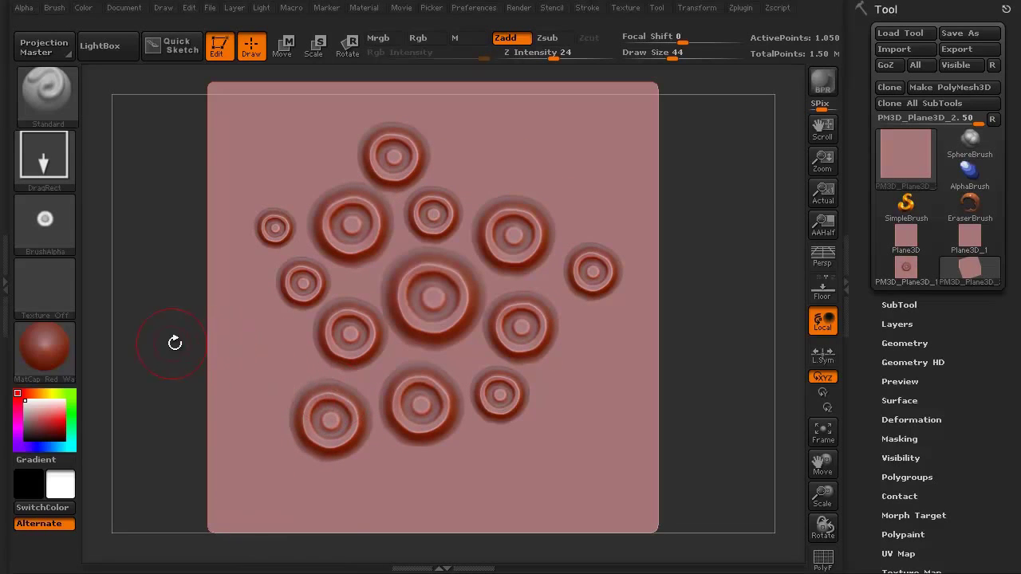
Step: Capture the plane's finished ring pattern, enlarged in the view, from the document as a new alpha
{"action": "mouse_move", "coordinate": [175, 343]}
{"action": "left_mouse_down"}
{"action": "mouse_move", "coordinate": [152, 338]}
{"action": "mouse_move", "coordinate": [150, 369]}
{"action": "left_mouse_up"}
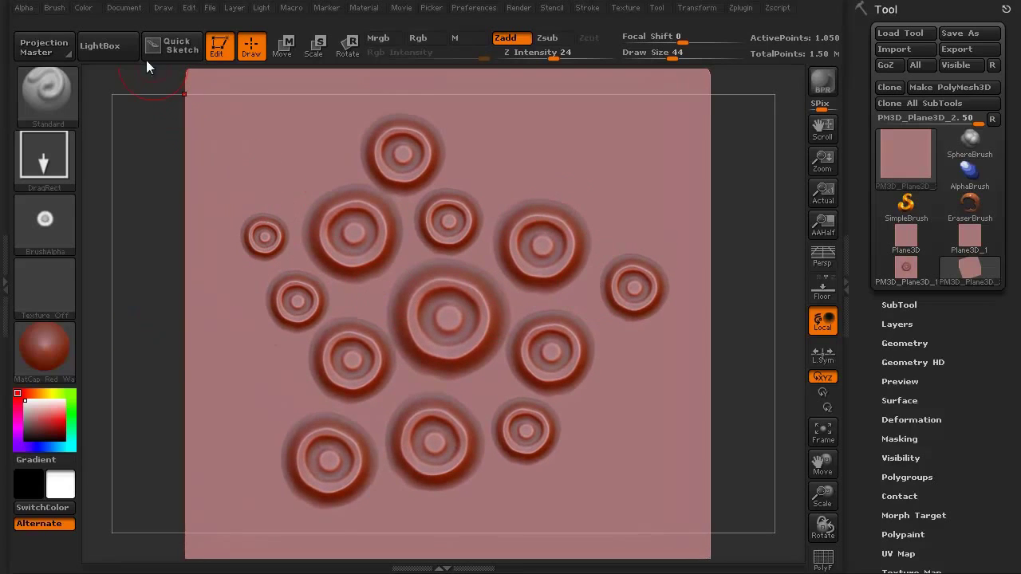
{"action": "left_click", "coordinate": [35, 11]}
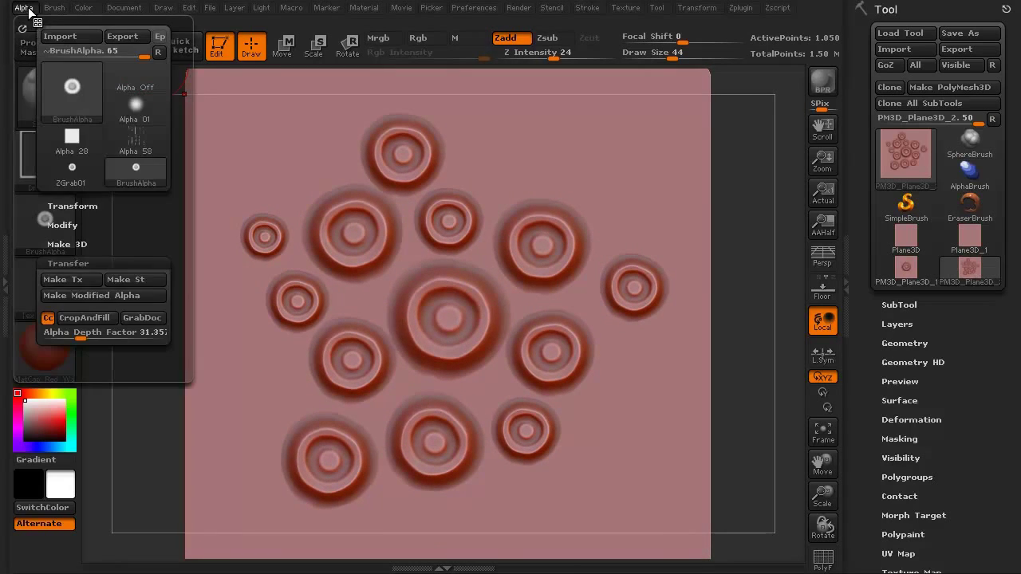
{"action": "left_click", "coordinate": [129, 319]}
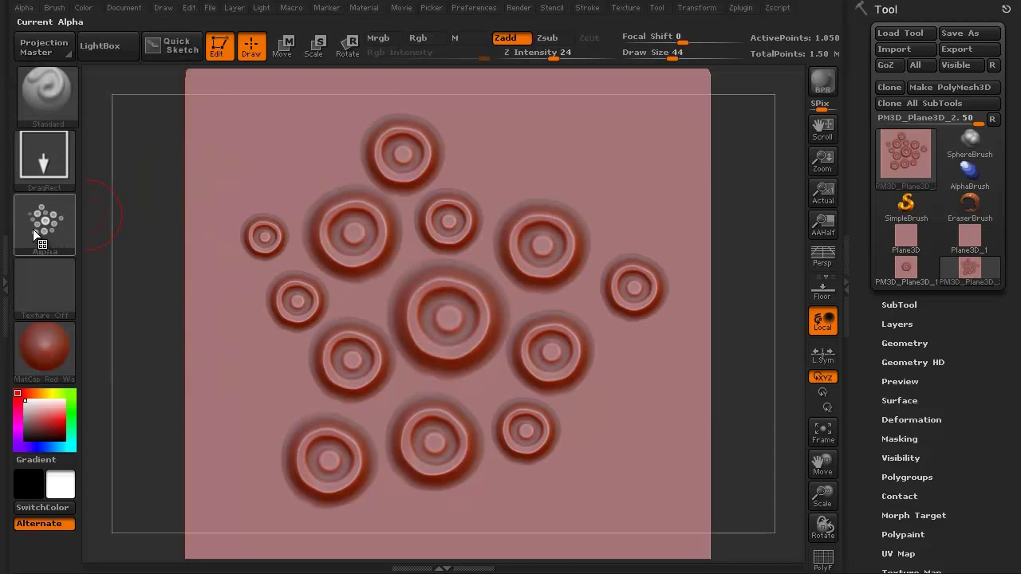
{"action": "mouse_move", "coordinate": [29, 222]}
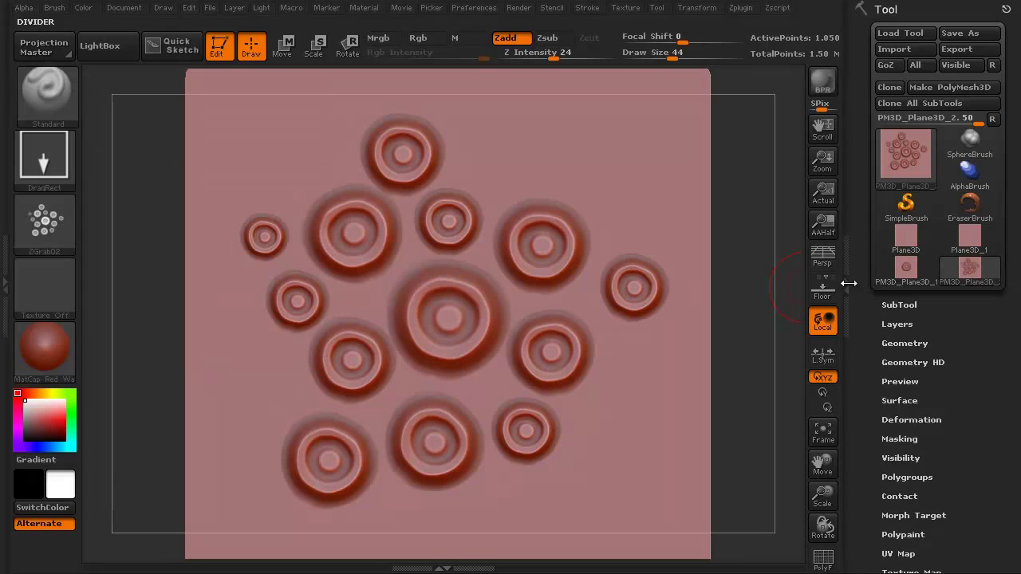
Step: Replace the plane on a cleared canvas with a large Sphere3D and make it editable
{"action": "left_click", "coordinate": [912, 214]}
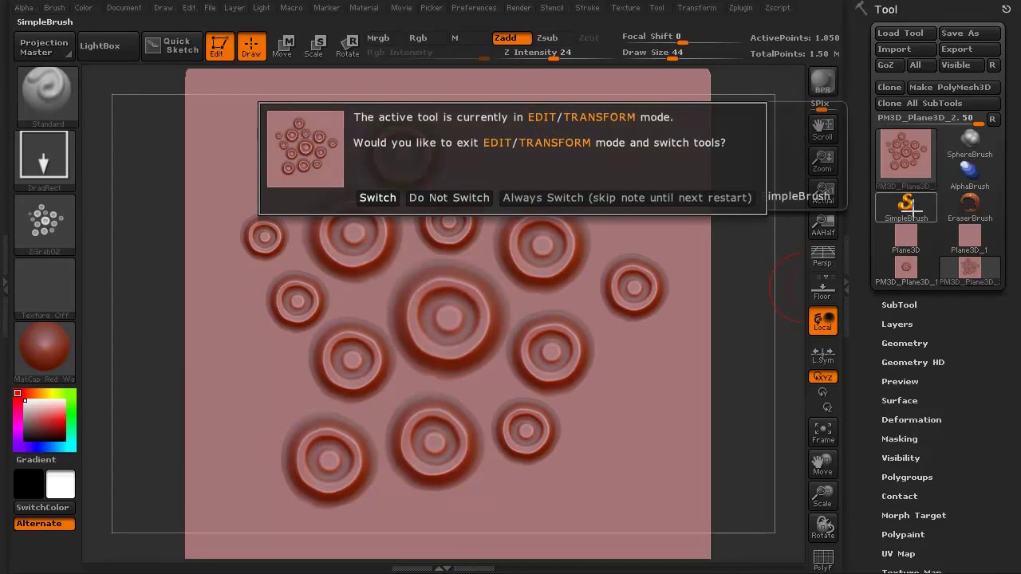
{"action": "left_click", "coordinate": [377, 198]}
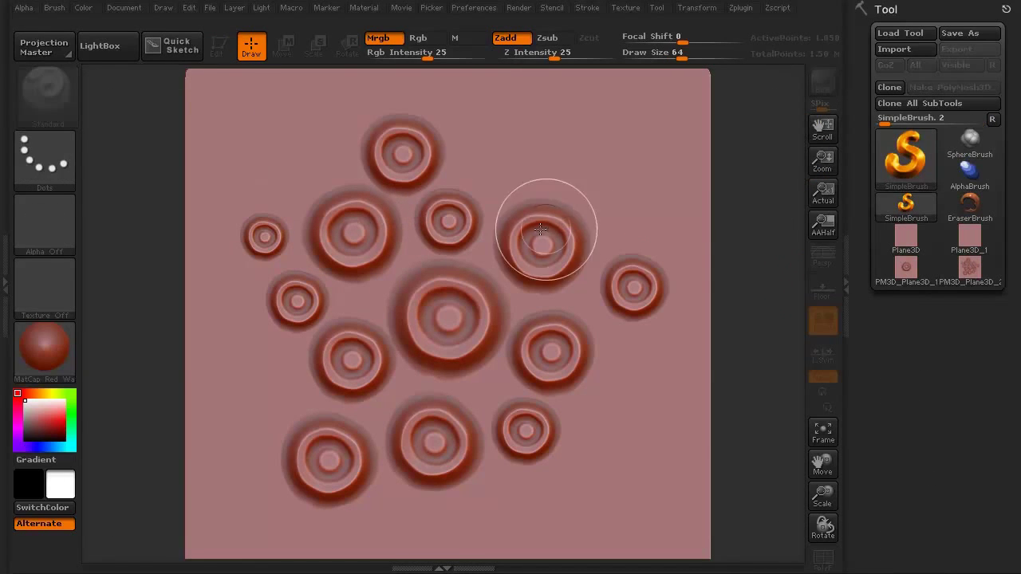
{"action": "left_click", "coordinate": [902, 169]}
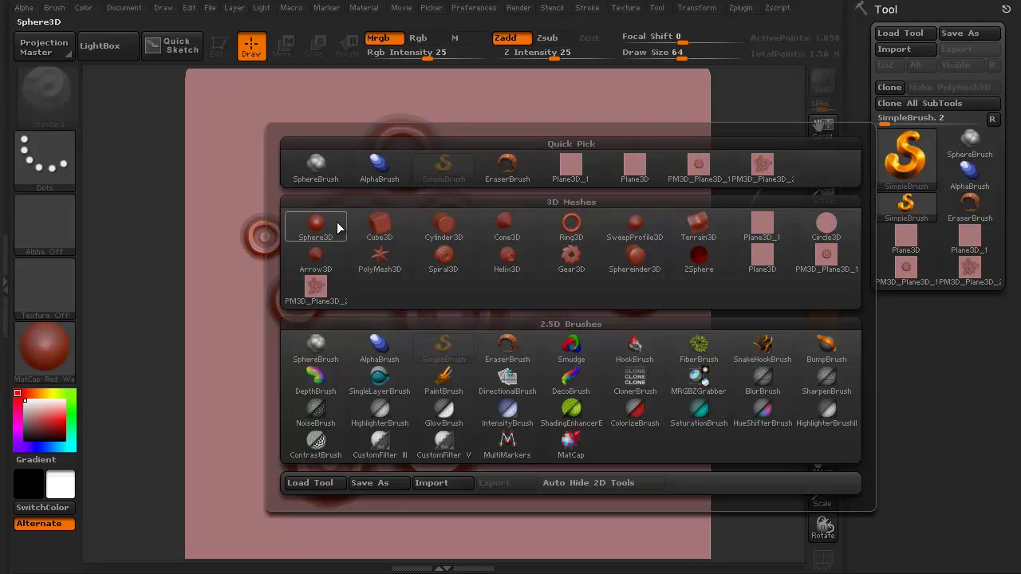
{"action": "left_click", "coordinate": [314, 228]}
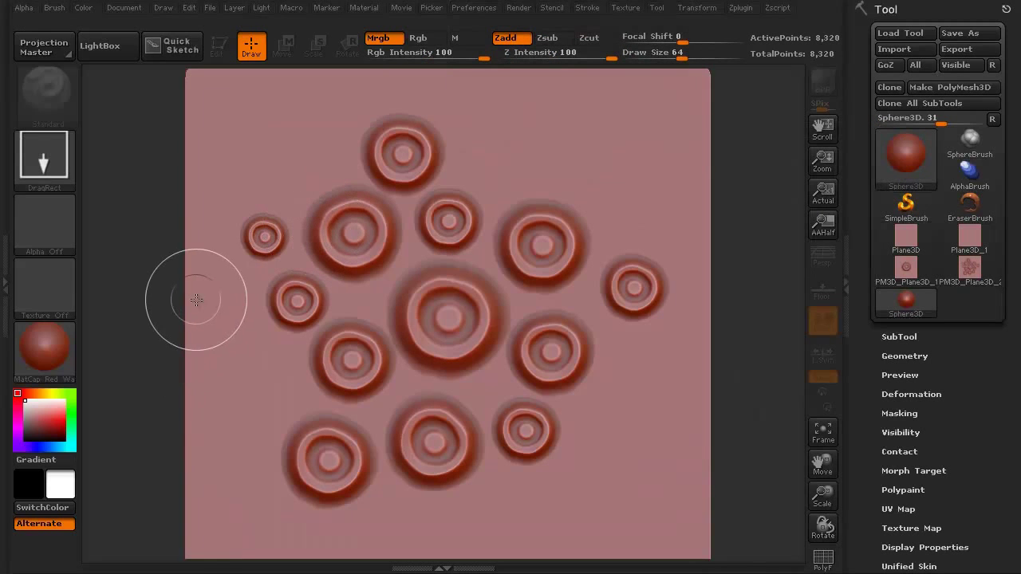
{"action": "key", "text": "ctrl+n"}
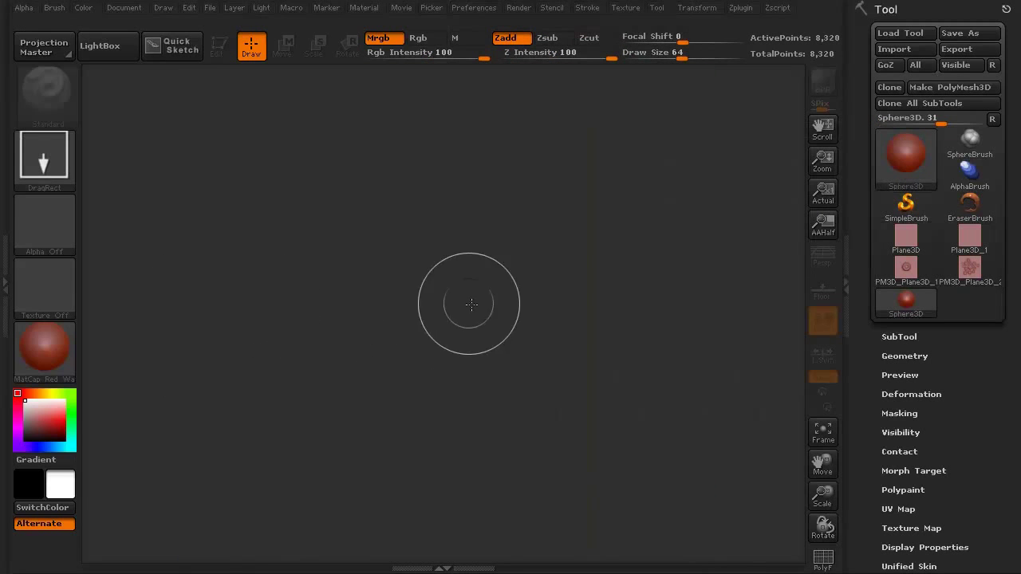
{"action": "mouse_move", "coordinate": [424, 288]}
{"action": "left_mouse_down"}
{"action": "mouse_move", "coordinate": [442, 409]}
{"action": "mouse_move", "coordinate": [473, 504]}
{"action": "left_mouse_up"}
{"action": "key", "text": "t"}
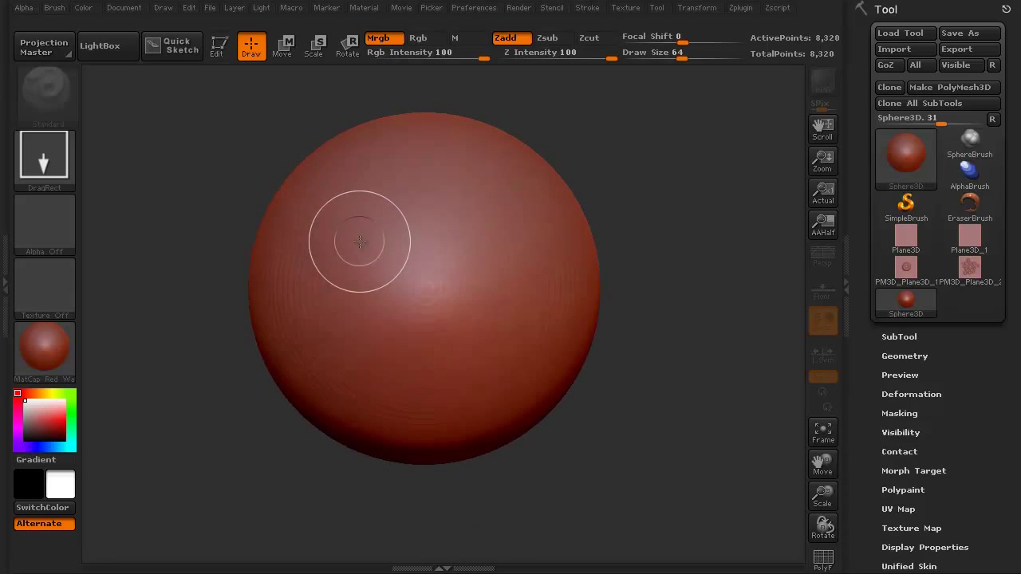
{"action": "key", "text": "t"}
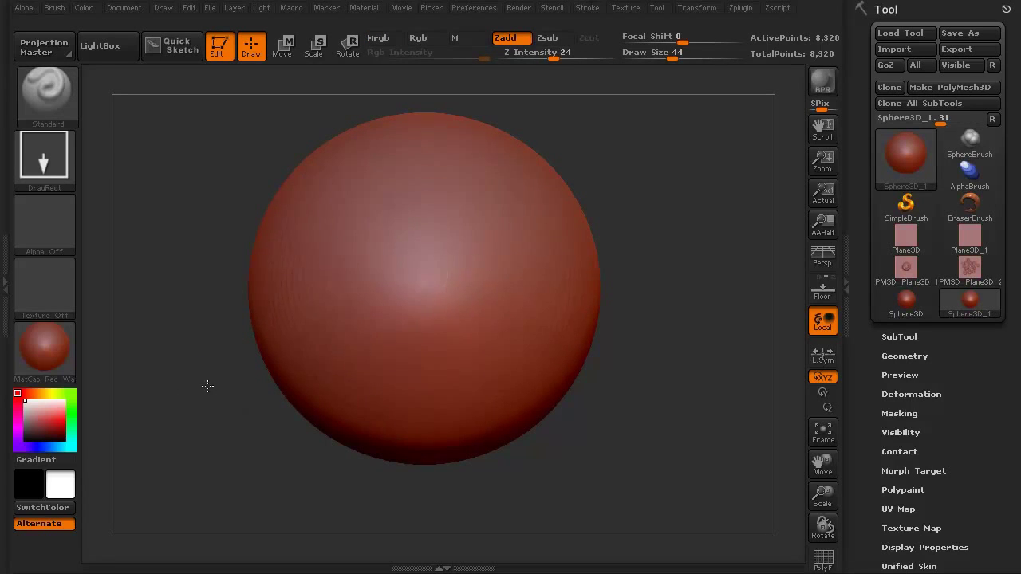
Step: Convert the sphere to a PolyMesh3D, subdivide it several times and undo the last subdivision
{"action": "left_click", "coordinate": [921, 87]}
{"action": "key", "text": "ctrl+d"}
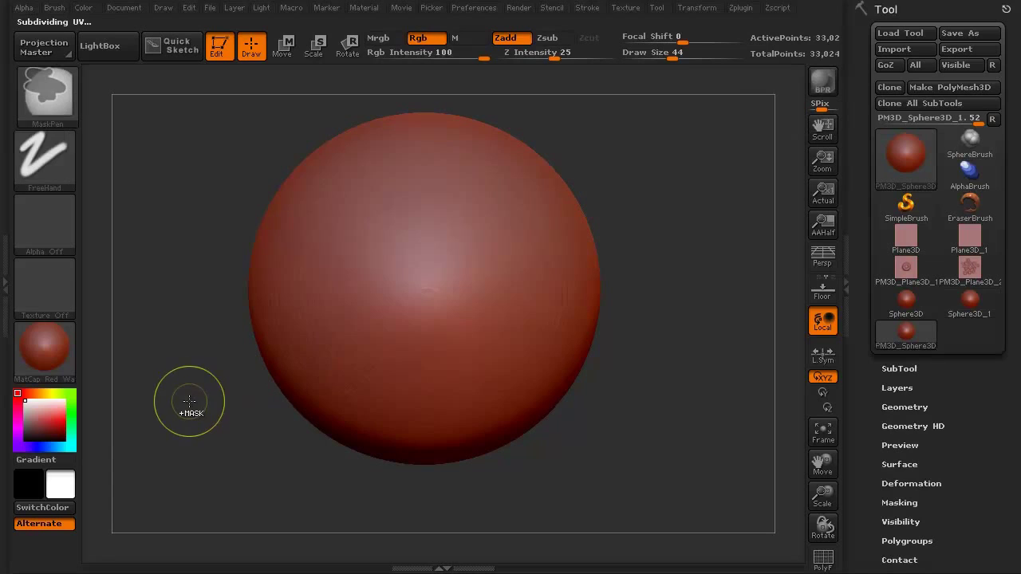
{"action": "key", "text": "ctrl+d"}
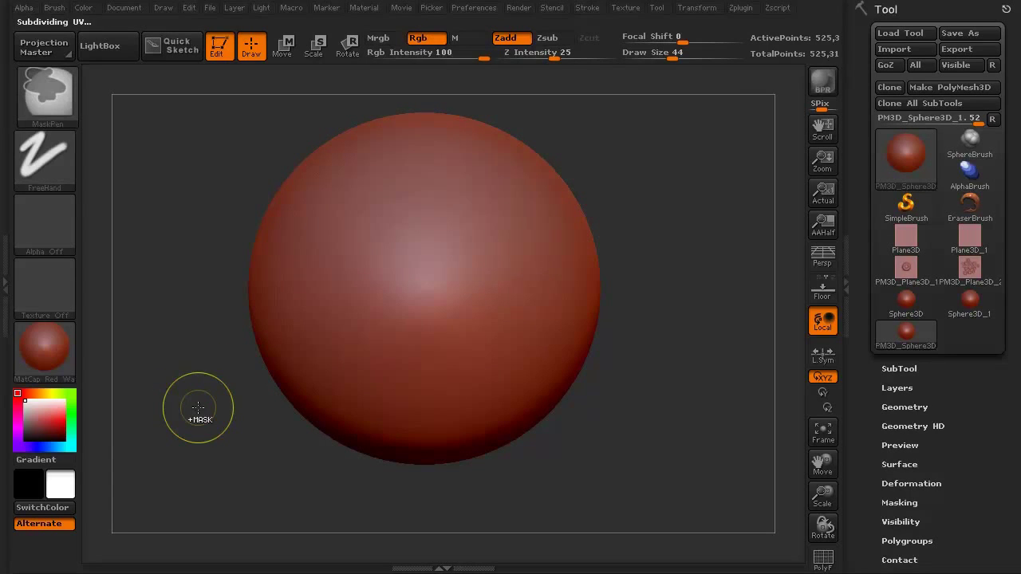
{"action": "key", "text": "ctrl+d"}
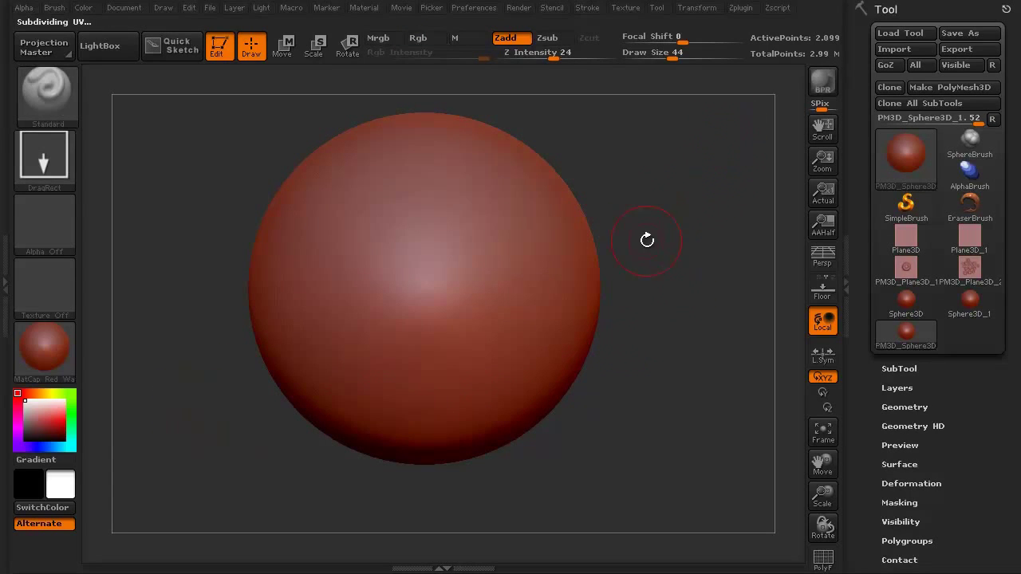
{"action": "key", "text": "ctrl+z"}
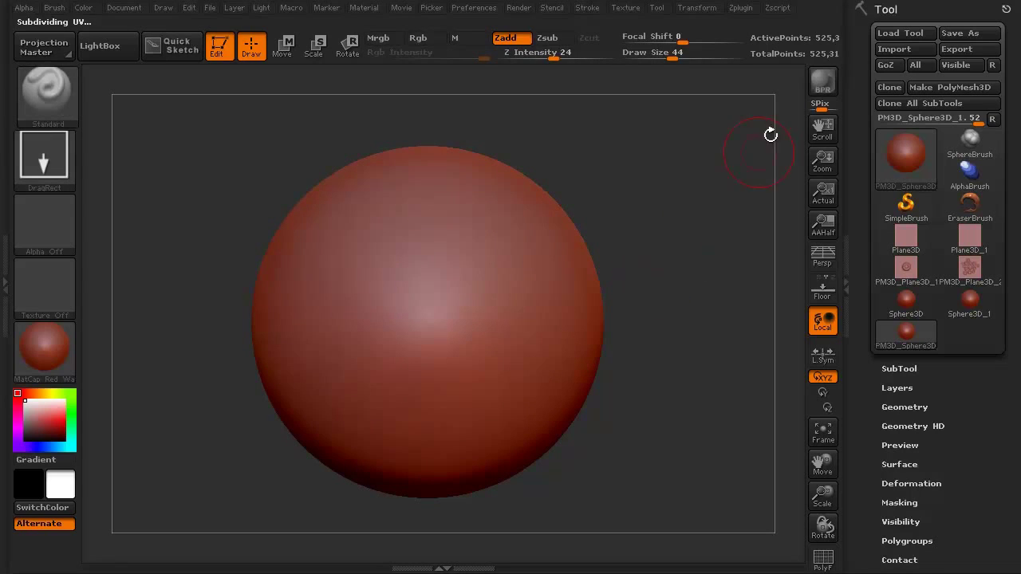
Step: Enlarge the workspace by hiding the tool tray, and stamp the ZGrab02 ring cluster onto the sphere with the DragRect stroke
{"action": "left_click", "coordinate": [843, 282]}
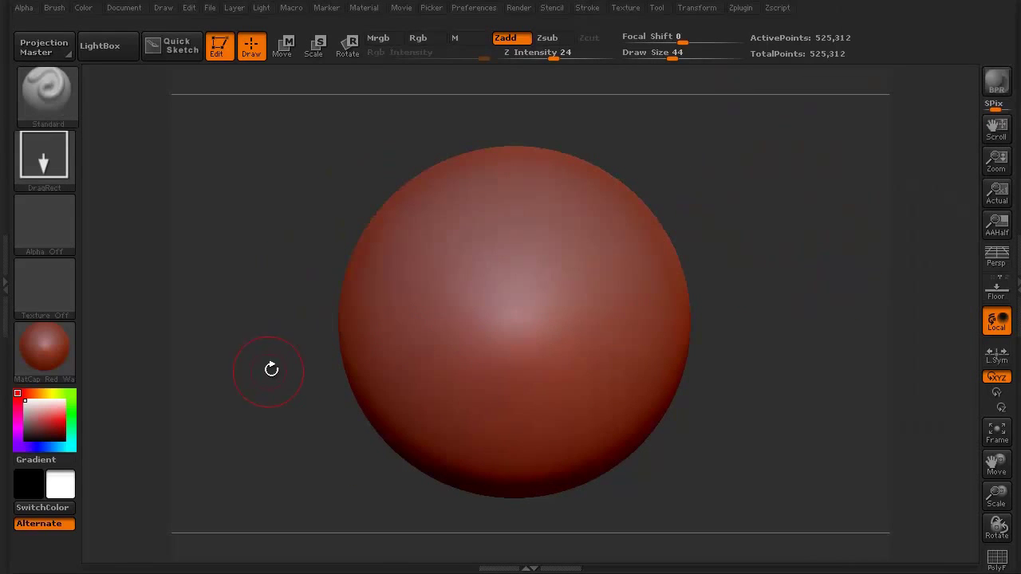
{"action": "left_click_drag", "start_coordinate": [271, 369], "coordinate": [248, 387], "text": "alt"}
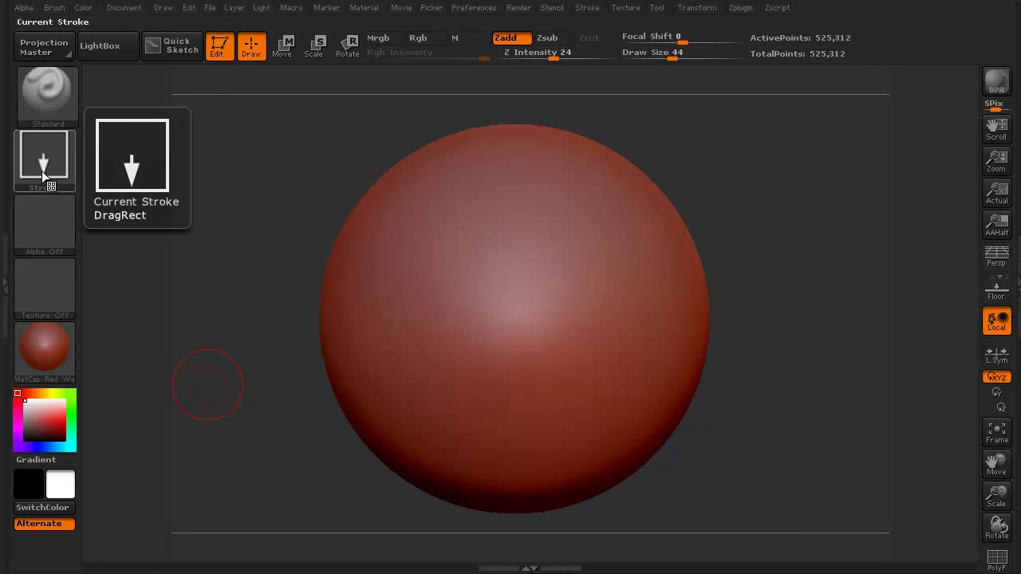
{"action": "left_click", "coordinate": [50, 222]}
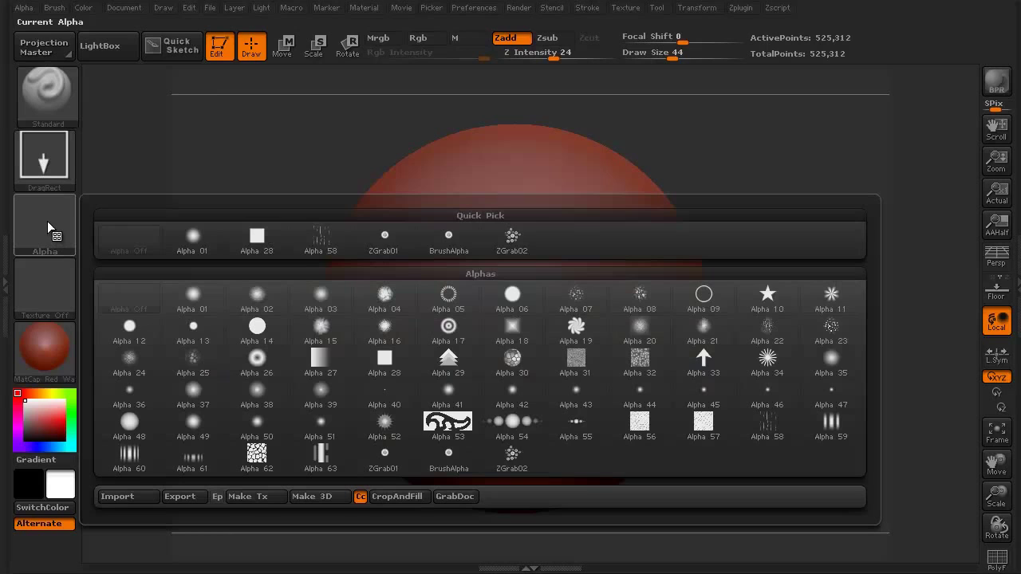
{"action": "left_click", "coordinate": [512, 241]}
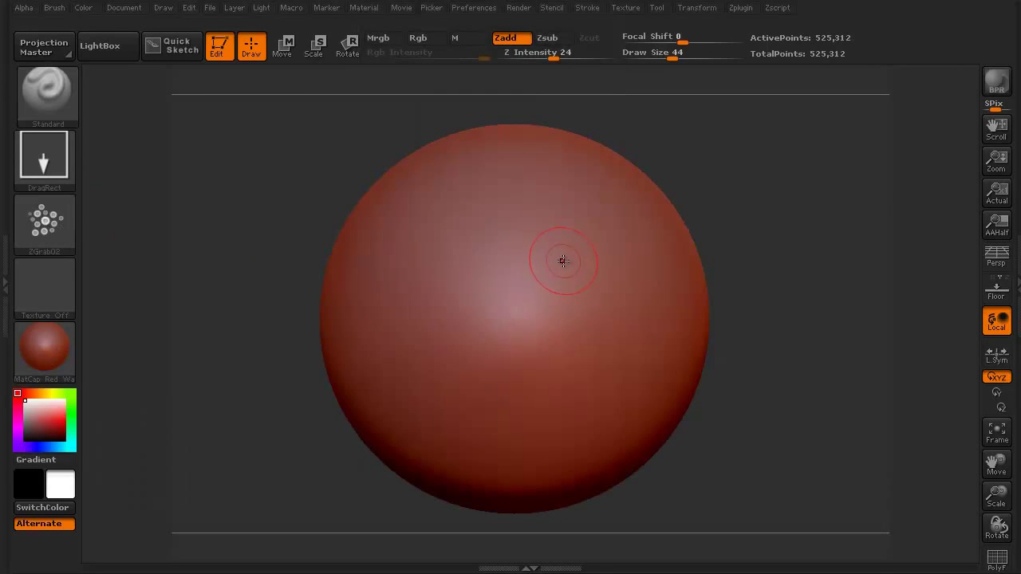
{"action": "left_click_drag", "start_coordinate": [563, 262], "coordinate": [483, 499]}
{"action": "mouse_move", "coordinate": [287, 390]}
{"action": "left_mouse_down"}
{"action": "mouse_move", "coordinate": [216, 392]}
{"action": "mouse_move", "coordinate": [405, 354]}
{"action": "left_mouse_up"}
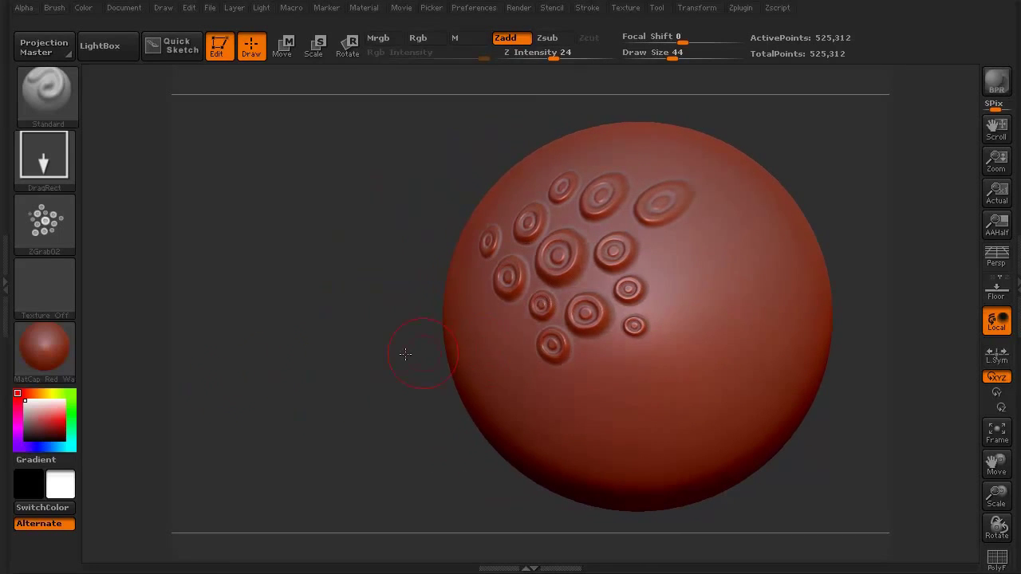
Step: Stamp a second ring cluster on the sphere, to the upper left of the first one
{"action": "mouse_move", "coordinate": [325, 346]}
{"action": "left_mouse_down"}
{"action": "mouse_move", "coordinate": [257, 360]}
{"action": "mouse_move", "coordinate": [275, 422]}
{"action": "left_mouse_up"}
{"action": "mouse_move", "coordinate": [286, 349]}
{"action": "left_mouse_down"}
{"action": "mouse_move", "coordinate": [338, 292]}
{"action": "mouse_move", "coordinate": [310, 192]}
{"action": "mouse_move", "coordinate": [335, 207]}
{"action": "left_mouse_up"}
{"action": "mouse_move", "coordinate": [279, 359]}
{"action": "left_mouse_down"}
{"action": "mouse_move", "coordinate": [314, 358]}
{"action": "mouse_move", "coordinate": [276, 367]}
{"action": "mouse_move", "coordinate": [255, 351]}
{"action": "mouse_move", "coordinate": [250, 299]}
{"action": "mouse_move", "coordinate": [279, 188]}
{"action": "left_mouse_up"}
{"action": "left_click_drag", "start_coordinate": [458, 370], "coordinate": [368, 408]}
{"action": "left_click_drag", "start_coordinate": [284, 281], "coordinate": [283, 368], "text": "alt"}
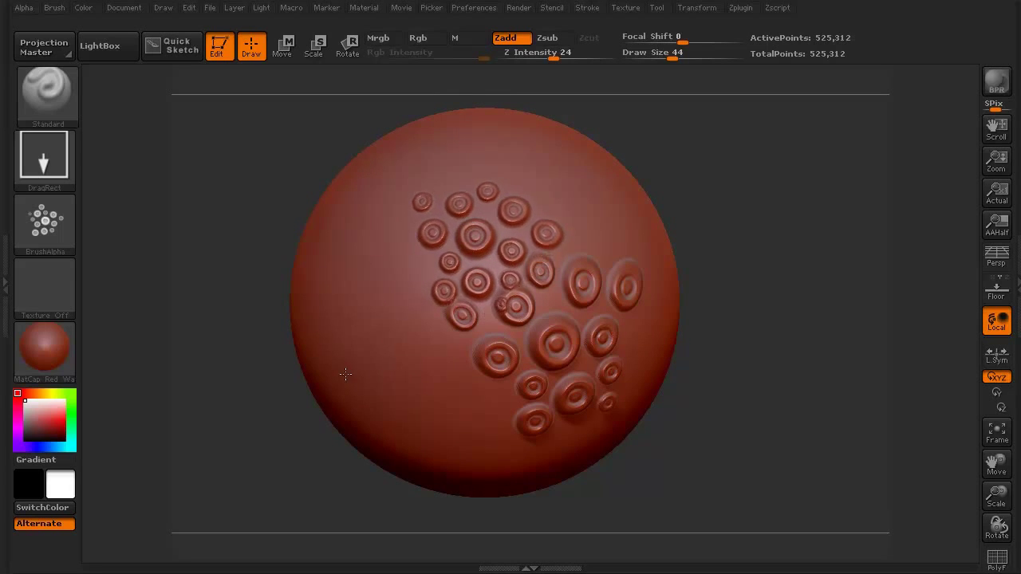
Step: Undo the second ring cluster and try it again at smaller sizes and different rotations
{"action": "key", "text": "ctrl+z"}
{"action": "key", "text": "ctrl+z"}
{"action": "key", "text": "ctrl+z"}
{"action": "key", "text": "ctrl+z"}
{"action": "key", "text": "ctrl+z"}
{"action": "key", "text": "ctrl+z"}
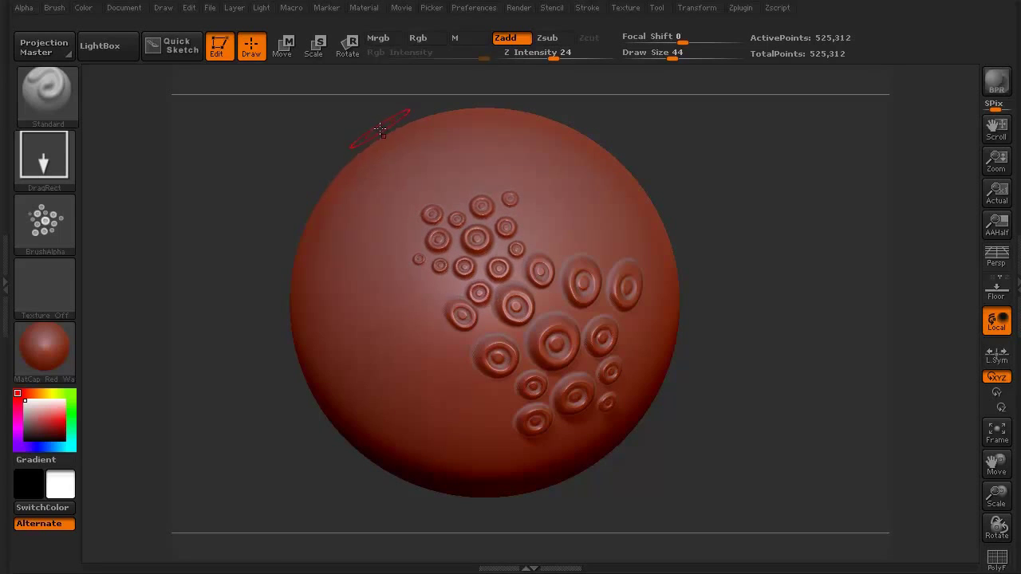
{"action": "key", "text": "ctrl+z"}
{"action": "key", "text": "ctrl+z"}
{"action": "key", "text": "ctrl+z"}
{"action": "key", "text": "ctrl+z"}
{"action": "key", "text": "ctrl+z"}
{"action": "key", "text": "ctrl+z"}
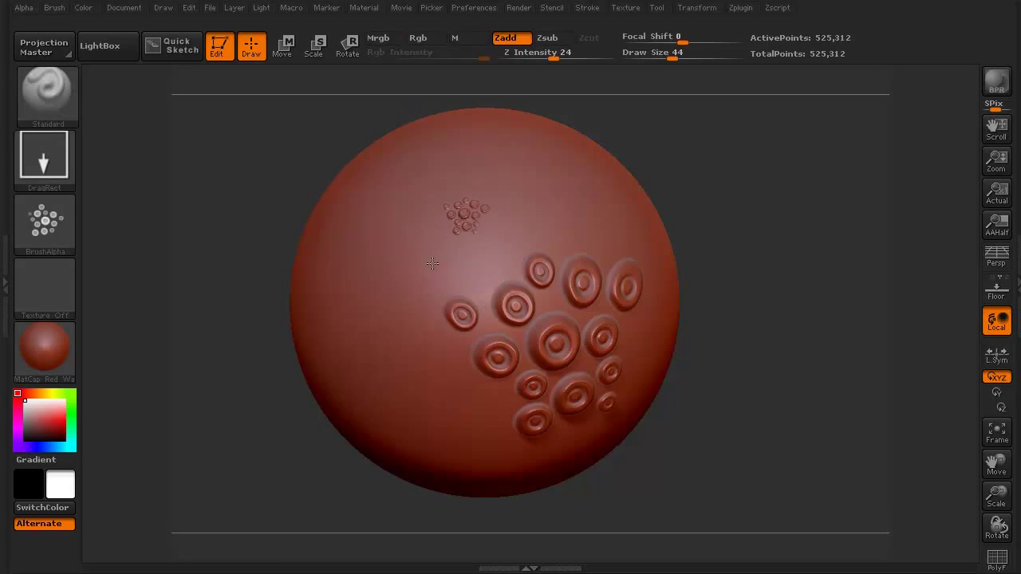
Step: Bring the second ring cluster back at a larger size, to the upper left of the first one
{"action": "key", "text": "ctrl+shift+z"}
{"action": "key", "text": "ctrl+shift+z"}
{"action": "key", "text": "ctrl+shift+z"}
{"action": "key", "text": "ctrl+shift+z"}
{"action": "key", "text": "ctrl+shift+z"}
{"action": "key", "text": "ctrl+shift+z"}
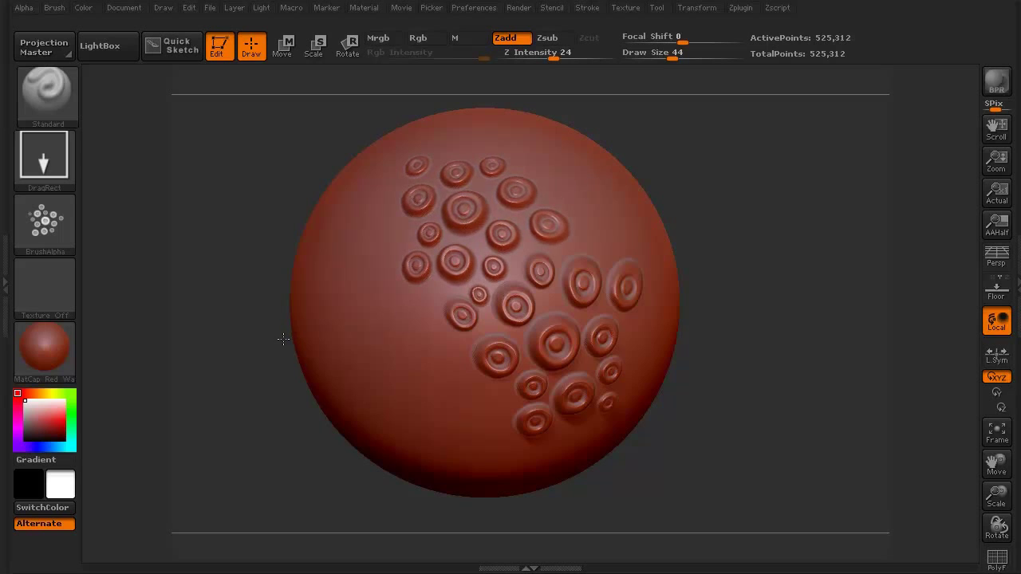
Step: Stamp a third ring cluster on the sphere's bare area below the second one, undoing the trial stamps made there
{"action": "left_click_drag", "start_coordinate": [241, 426], "coordinate": [271, 430]}
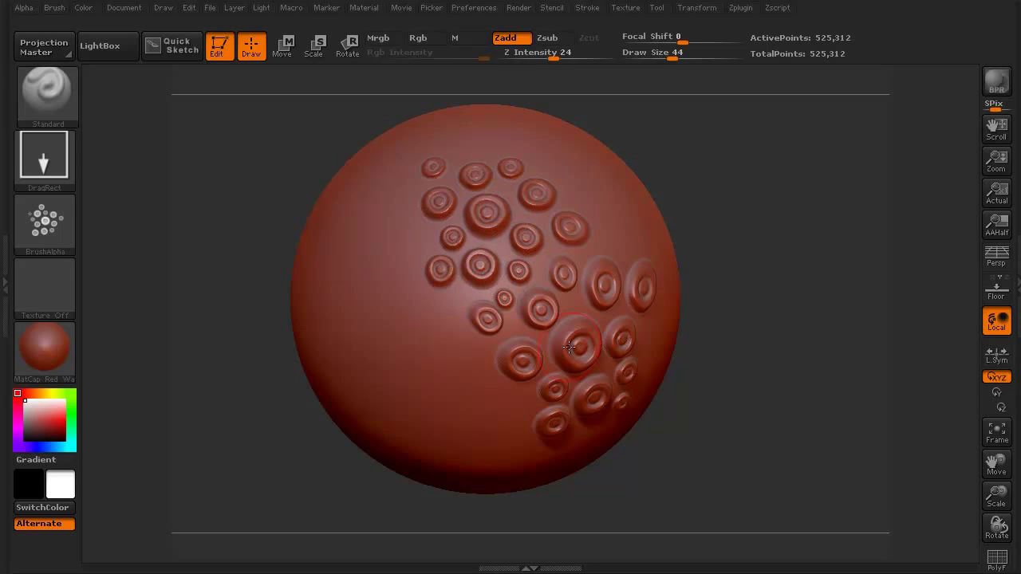
{"action": "mouse_move", "coordinate": [251, 461]}
{"action": "left_mouse_down"}
{"action": "mouse_move", "coordinate": [269, 434]}
{"action": "mouse_move", "coordinate": [185, 452]}
{"action": "mouse_move", "coordinate": [239, 389]}
{"action": "left_mouse_up"}
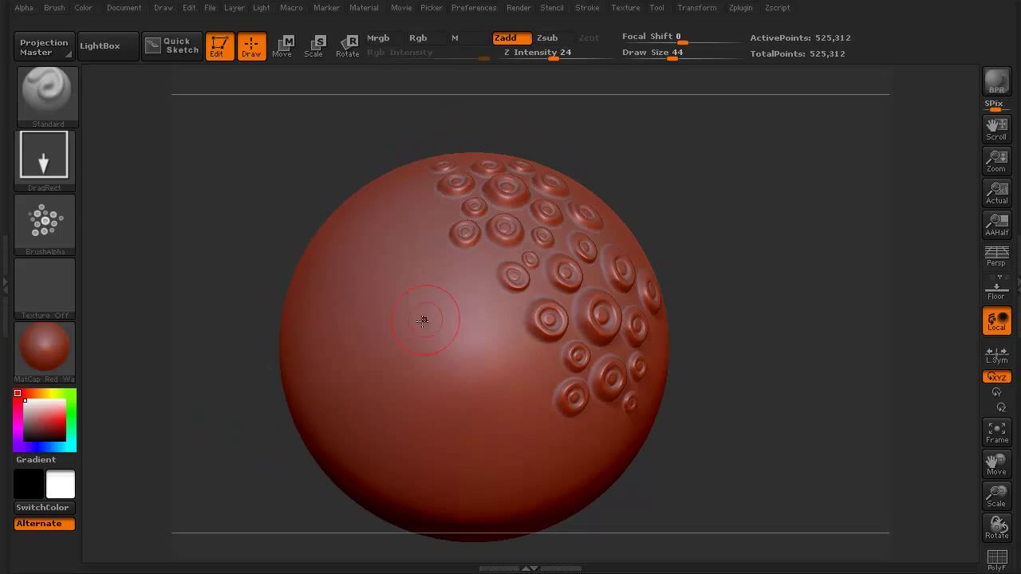
{"action": "left_click_drag", "start_coordinate": [381, 367], "coordinate": [401, 484]}
{"action": "key", "text": "ctrl+z"}
{"action": "left_click_drag", "start_coordinate": [436, 389], "coordinate": [365, 547]}
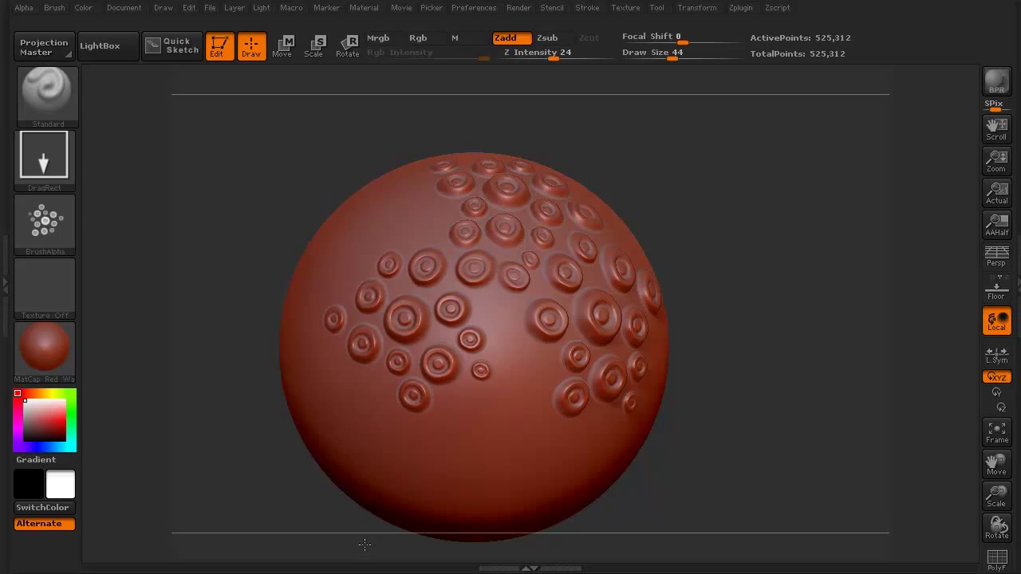
{"action": "key", "text": "ctrl+z"}
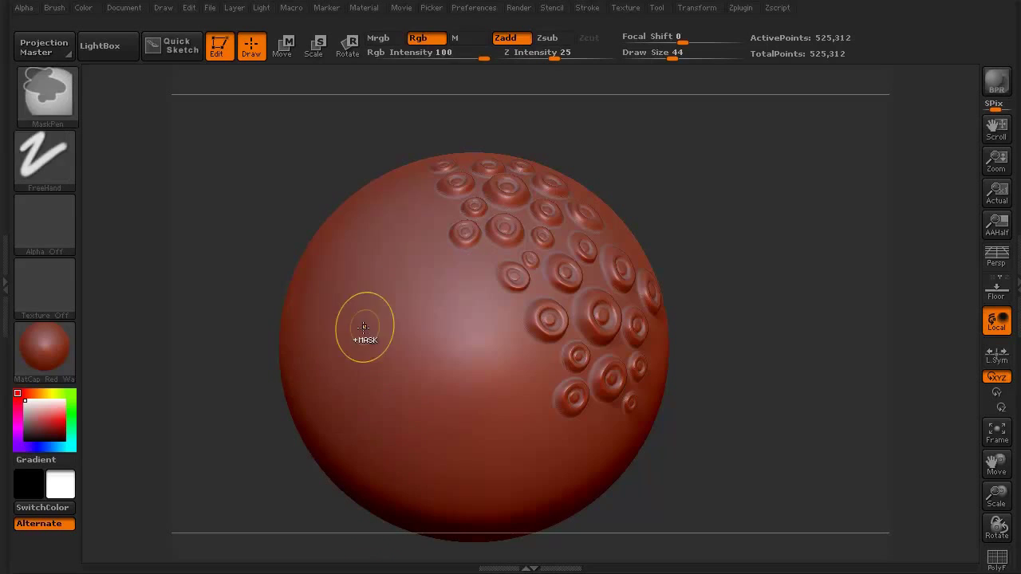
{"action": "mouse_move", "coordinate": [434, 322]}
{"action": "left_mouse_down"}
{"action": "mouse_move", "coordinate": [383, 323]}
{"action": "mouse_move", "coordinate": [283, 282]}
{"action": "mouse_move", "coordinate": [244, 285]}
{"action": "mouse_move", "coordinate": [221, 301]}
{"action": "mouse_move", "coordinate": [280, 370]}
{"action": "mouse_move", "coordinate": [273, 404]}
{"action": "mouse_move", "coordinate": [216, 406]}
{"action": "mouse_move", "coordinate": [196, 390]}
{"action": "mouse_move", "coordinate": [248, 431]}
{"action": "left_mouse_up"}
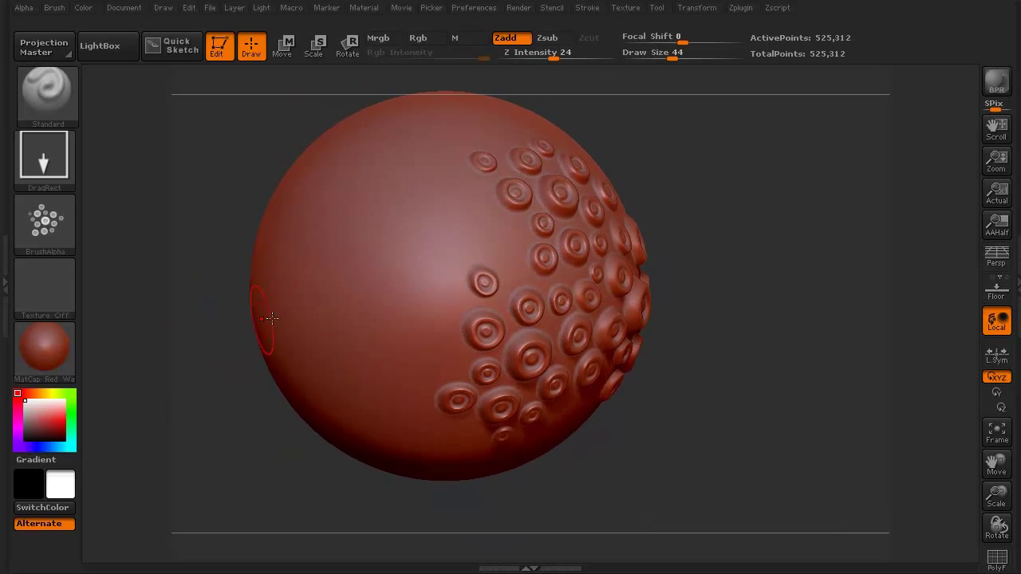
Step: Try painting the ring cluster alpha down the sphere's bare side with the Dots stroke, and undo it
{"action": "left_click", "coordinate": [50, 151]}
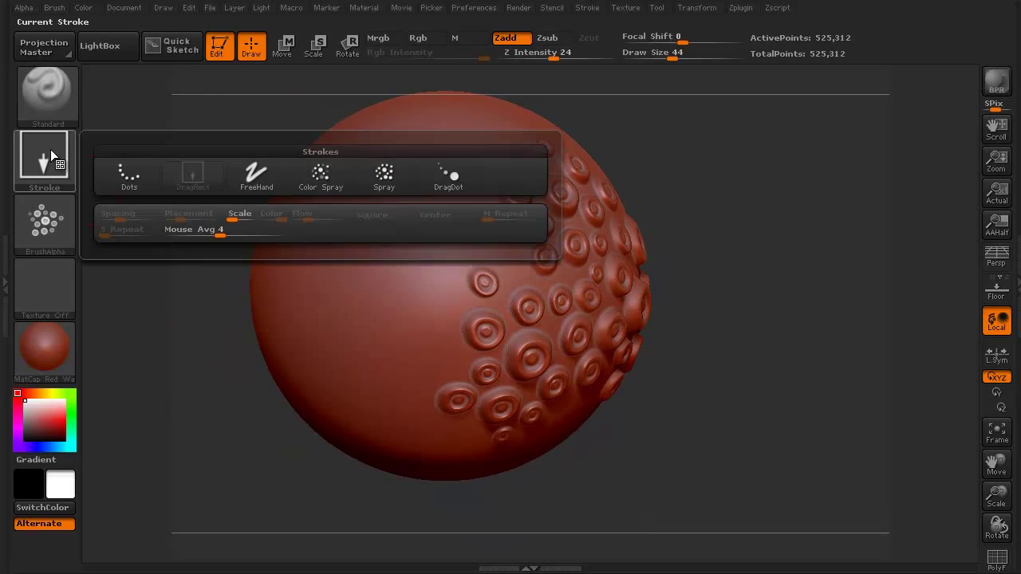
{"action": "left_click", "coordinate": [129, 179]}
{"action": "left_click_drag", "start_coordinate": [191, 263], "coordinate": [226, 292]}
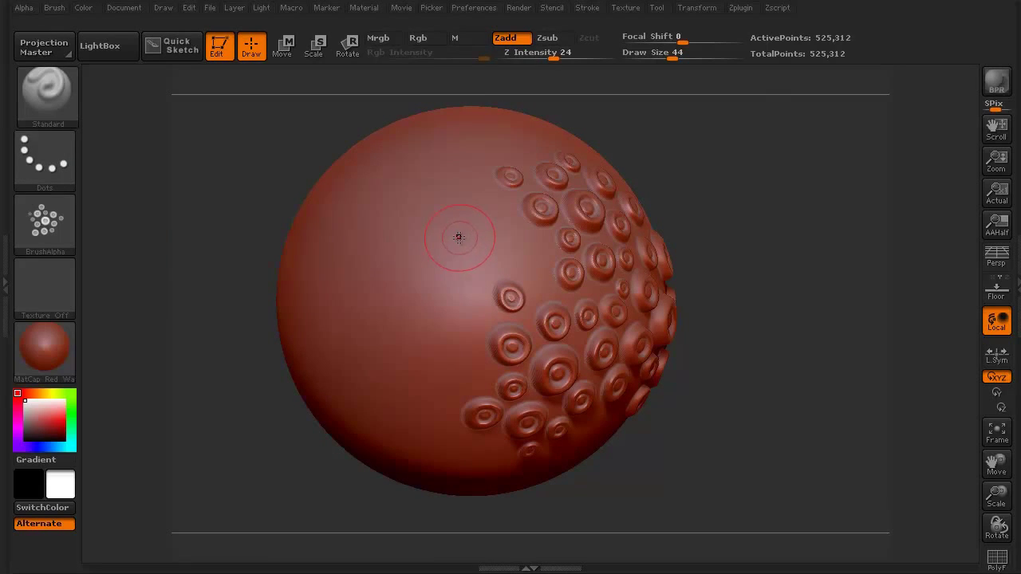
{"action": "mouse_move", "coordinate": [456, 227]}
{"action": "left_mouse_down"}
{"action": "mouse_move", "coordinate": [404, 230]}
{"action": "mouse_move", "coordinate": [422, 262]}
{"action": "mouse_move", "coordinate": [451, 280]}
{"action": "mouse_move", "coordinate": [442, 301]}
{"action": "mouse_move", "coordinate": [380, 292]}
{"action": "mouse_move", "coordinate": [361, 313]}
{"action": "mouse_move", "coordinate": [377, 342]}
{"action": "mouse_move", "coordinate": [446, 343]}
{"action": "mouse_move", "coordinate": [454, 358]}
{"action": "mouse_move", "coordinate": [440, 376]}
{"action": "mouse_move", "coordinate": [368, 373]}
{"action": "mouse_move", "coordinate": [356, 386]}
{"action": "mouse_move", "coordinate": [386, 419]}
{"action": "mouse_move", "coordinate": [431, 420]}
{"action": "left_mouse_up"}
{"action": "mouse_move", "coordinate": [281, 428]}
{"action": "left_mouse_down"}
{"action": "mouse_move", "coordinate": [228, 429]}
{"action": "mouse_move", "coordinate": [239, 413]}
{"action": "mouse_move", "coordinate": [212, 424]}
{"action": "mouse_move", "coordinate": [227, 417]}
{"action": "left_mouse_up"}
{"action": "key", "text": "ctrl+z"}
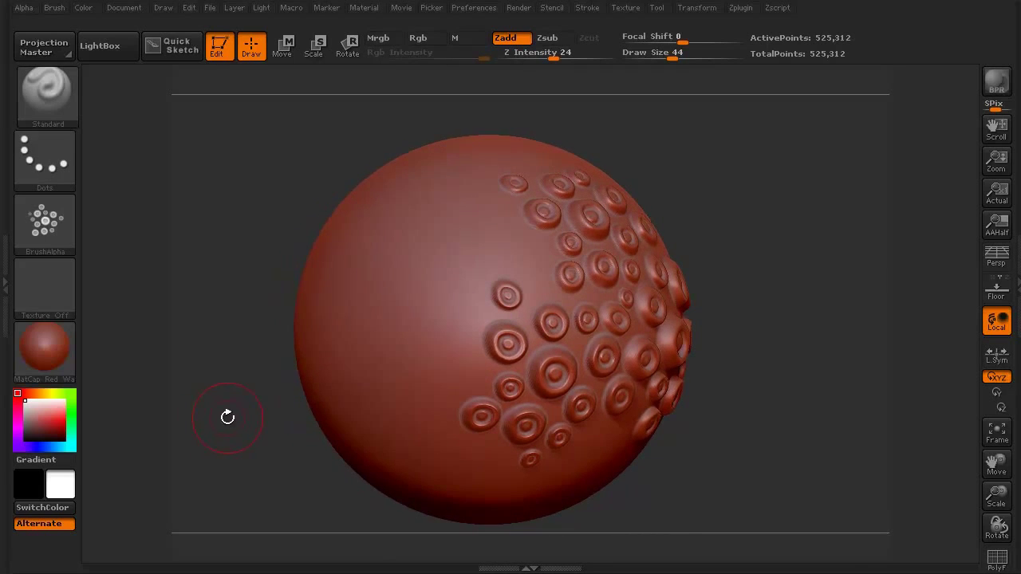
Step: Change the brush's stroke type to DragDot
{"action": "left_click", "coordinate": [48, 157]}
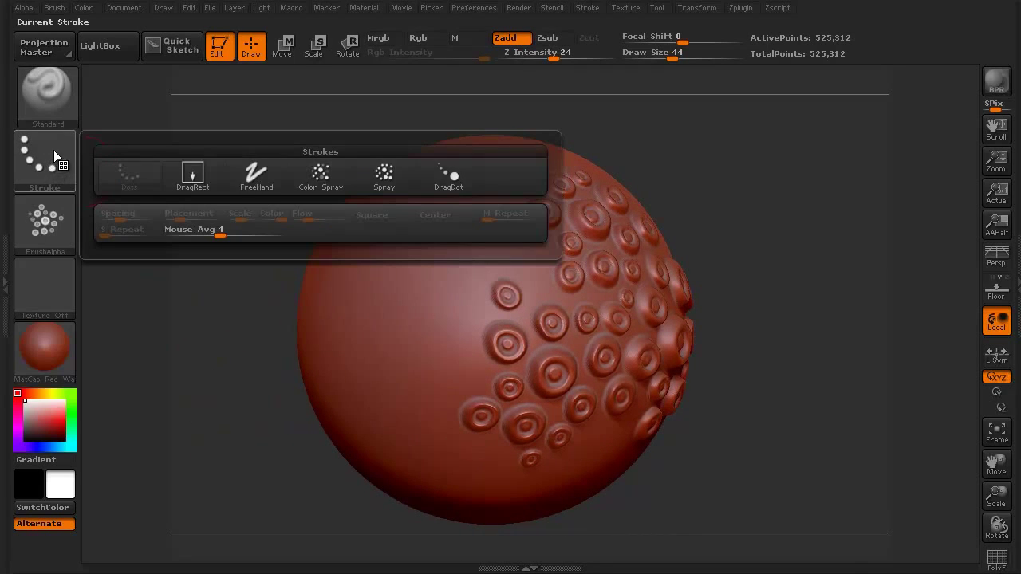
{"action": "left_click", "coordinate": [591, 10]}
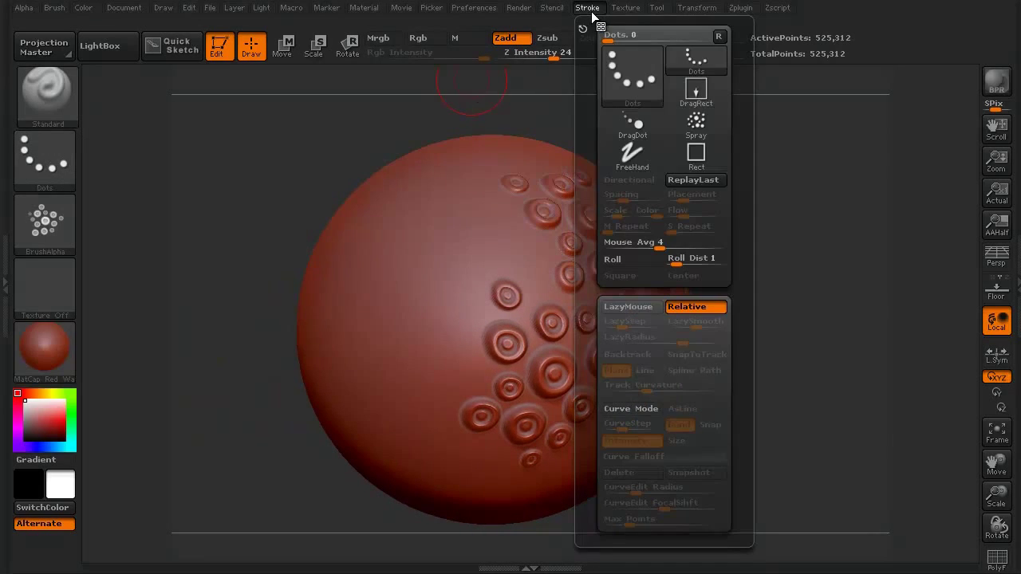
{"action": "left_click", "coordinate": [638, 128]}
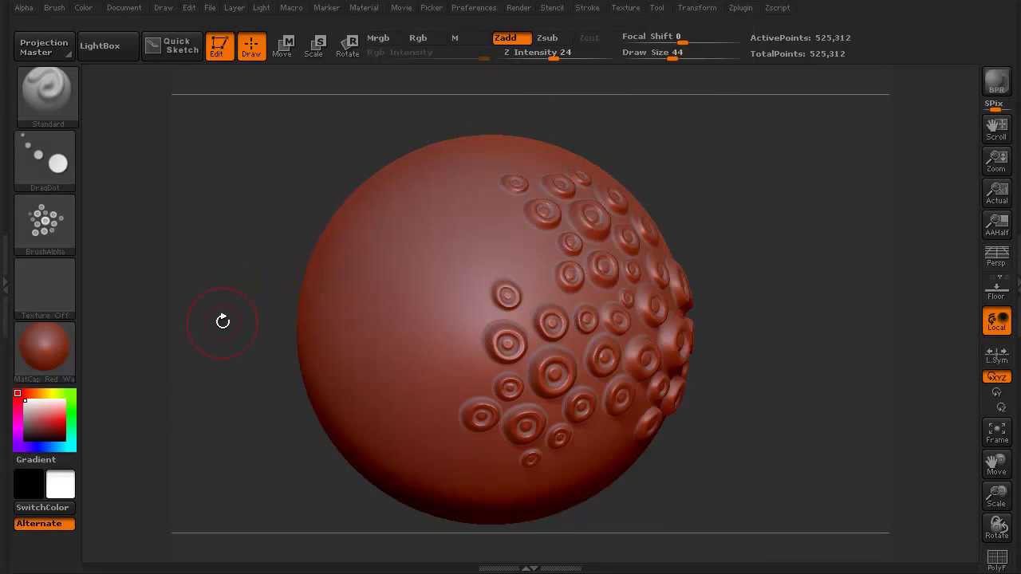
Step: Try placing a small ring cluster on the sphere's bare side with the DragDot stroke at draw size 44, and undo it
{"action": "mouse_move", "coordinate": [222, 321]}
{"action": "left_mouse_down"}
{"action": "mouse_move", "coordinate": [230, 335]}
{"action": "mouse_move", "coordinate": [349, 319]}
{"action": "left_mouse_up"}
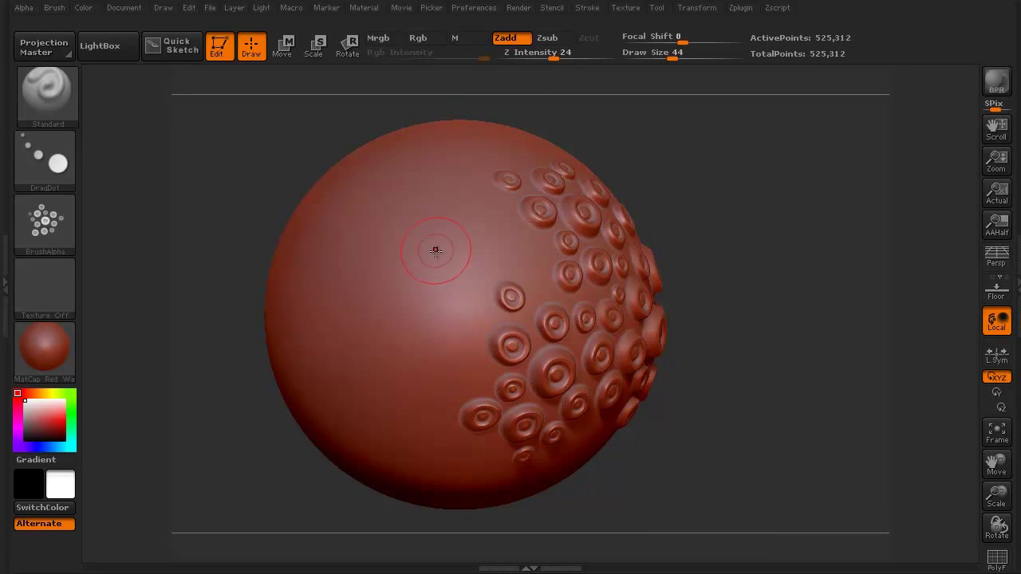
{"action": "mouse_move", "coordinate": [436, 247]}
{"action": "left_mouse_down"}
{"action": "mouse_move", "coordinate": [423, 241]}
{"action": "mouse_move", "coordinate": [422, 284]}
{"action": "mouse_move", "coordinate": [433, 283]}
{"action": "mouse_move", "coordinate": [412, 248]}
{"action": "mouse_move", "coordinate": [372, 289]}
{"action": "mouse_move", "coordinate": [429, 317]}
{"action": "mouse_move", "coordinate": [470, 242]}
{"action": "mouse_move", "coordinate": [524, 241]}
{"action": "mouse_move", "coordinate": [484, 256]}
{"action": "mouse_move", "coordinate": [431, 194]}
{"action": "mouse_move", "coordinate": [427, 254]}
{"action": "mouse_move", "coordinate": [474, 301]}
{"action": "mouse_move", "coordinate": [462, 347]}
{"action": "mouse_move", "coordinate": [390, 338]}
{"action": "mouse_move", "coordinate": [392, 257]}
{"action": "mouse_move", "coordinate": [493, 225]}
{"action": "mouse_move", "coordinate": [424, 147]}
{"action": "mouse_move", "coordinate": [373, 212]}
{"action": "mouse_move", "coordinate": [463, 341]}
{"action": "mouse_move", "coordinate": [454, 388]}
{"action": "mouse_move", "coordinate": [392, 356]}
{"action": "mouse_move", "coordinate": [451, 287]}
{"action": "mouse_move", "coordinate": [427, 236]}
{"action": "mouse_move", "coordinate": [423, 264]}
{"action": "mouse_move", "coordinate": [452, 315]}
{"action": "left_mouse_up"}
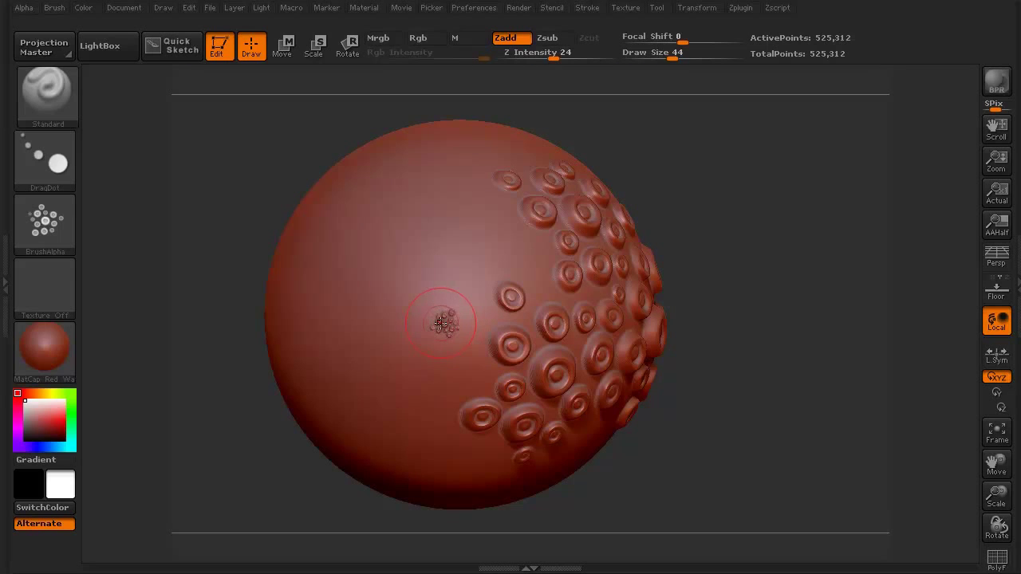
{"action": "left_click_drag", "start_coordinate": [263, 435], "coordinate": [408, 343]}
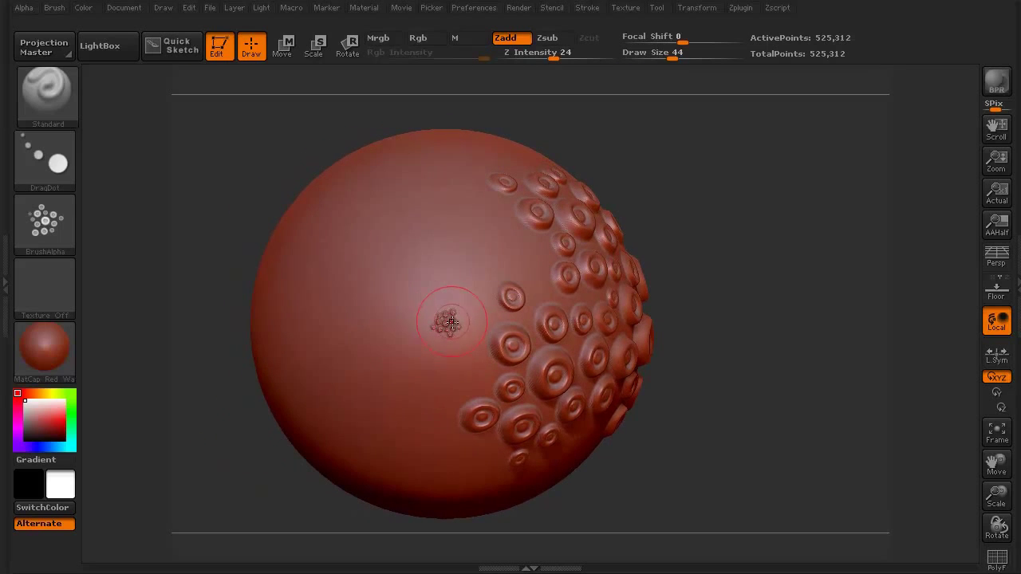
{"action": "key", "text": "ctrl+z"}
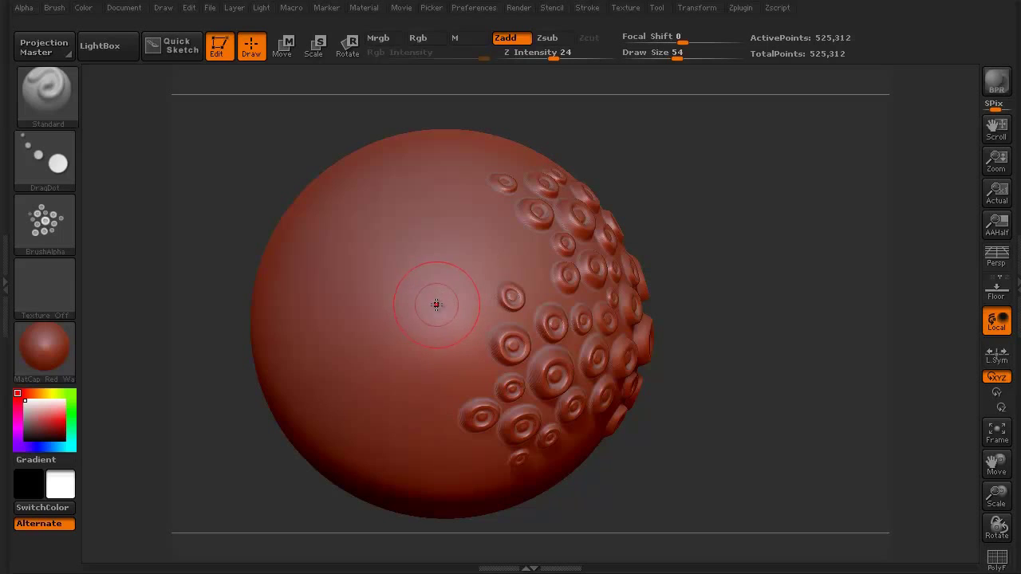
Step: Set the draw size to 256 and place a ring cluster on the sphere's upper bare area, beside the existing rings
{"action": "key", "text": "bracketright"}
{"action": "key", "text": "bracketright"}
{"action": "key", "text": "bracketright"}
{"action": "key", "text": "bracketright"}
{"action": "key", "text": "bracketright"}
{"action": "key", "text": "bracketright"}
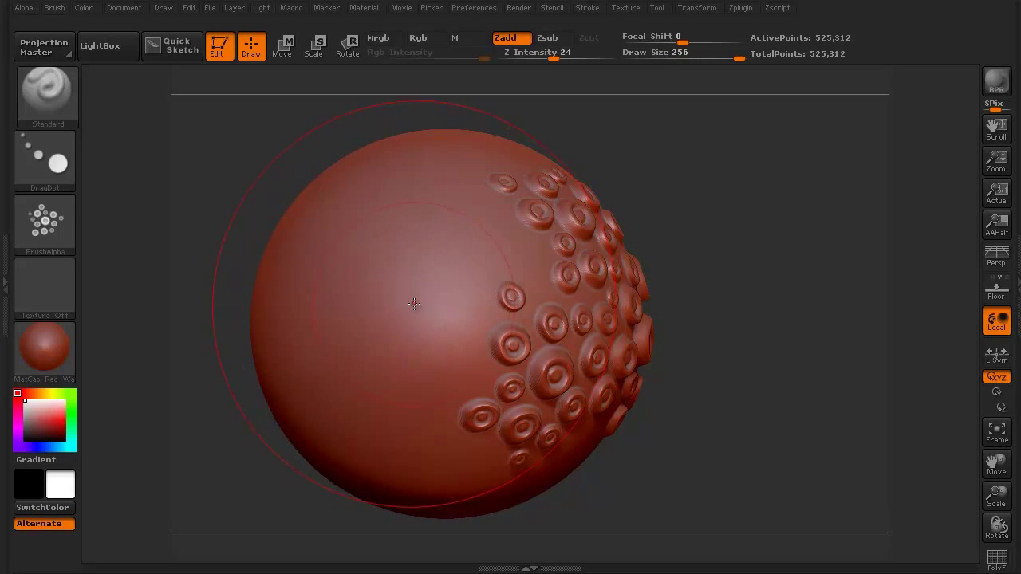
{"action": "mouse_move", "coordinate": [414, 303]}
{"action": "left_mouse_down"}
{"action": "mouse_move", "coordinate": [419, 275]}
{"action": "mouse_move", "coordinate": [447, 231]}
{"action": "mouse_move", "coordinate": [454, 237]}
{"action": "left_mouse_up"}
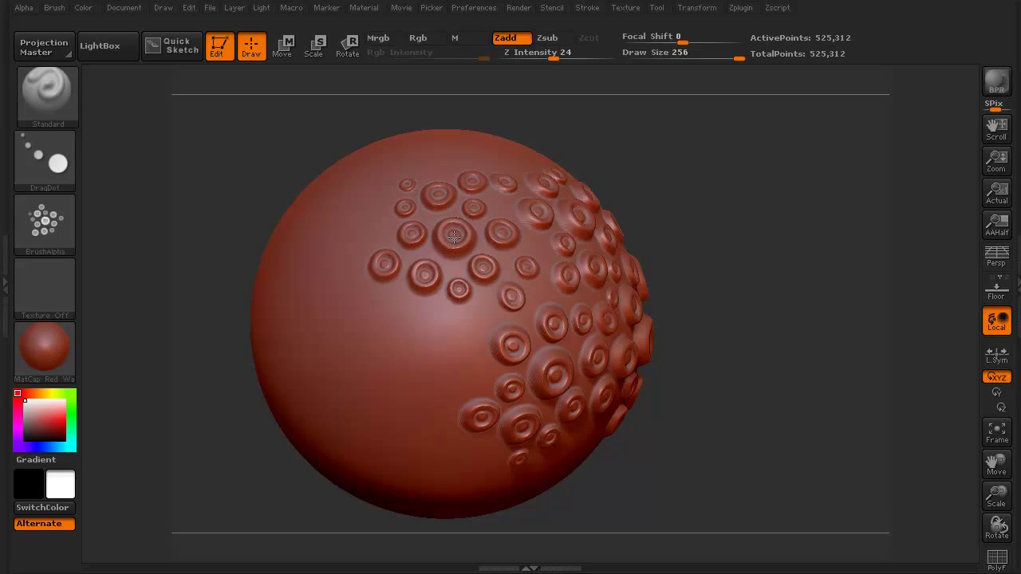
Step: Try placing another ring cluster below the newly placed one, at two zoom levels, undoing each attempt
{"action": "mouse_move", "coordinate": [250, 417]}
{"action": "left_mouse_down"}
{"action": "mouse_move", "coordinate": [224, 455]}
{"action": "mouse_move", "coordinate": [263, 394]}
{"action": "left_mouse_up"}
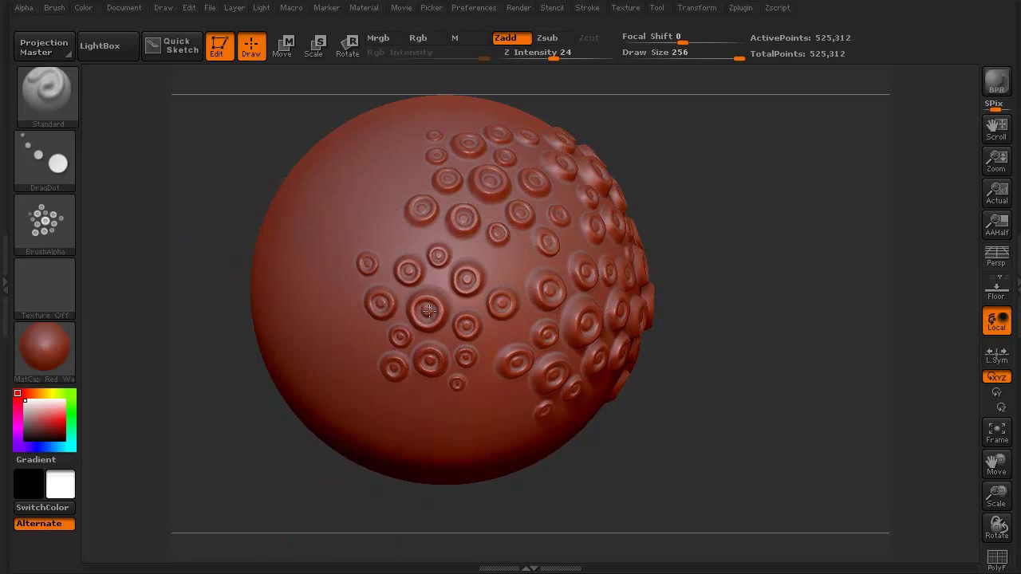
{"action": "left_click_drag", "start_coordinate": [431, 323], "coordinate": [392, 303]}
{"action": "left_click_drag", "start_coordinate": [446, 346], "coordinate": [419, 310]}
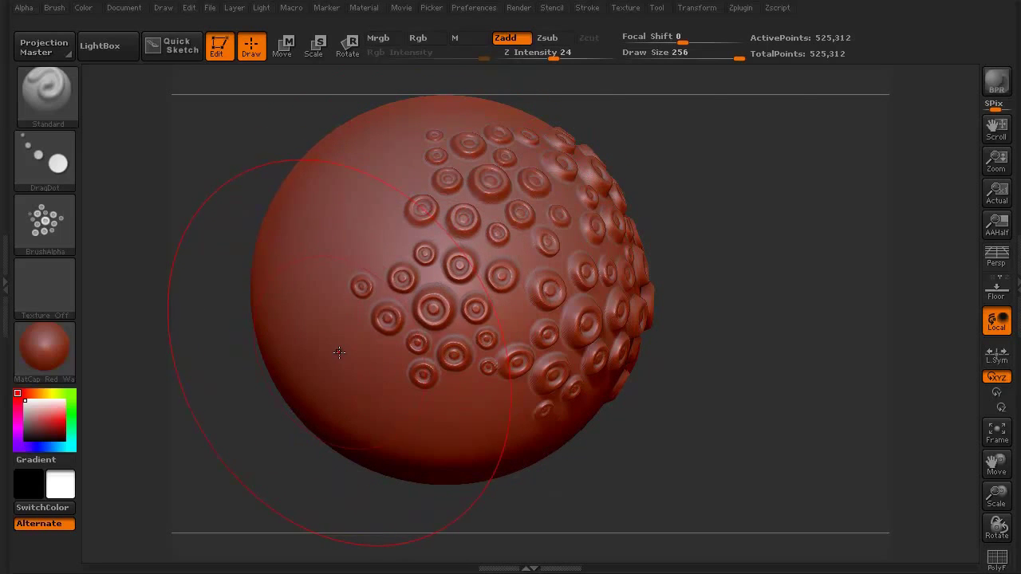
{"action": "key", "text": "ctrl+z"}
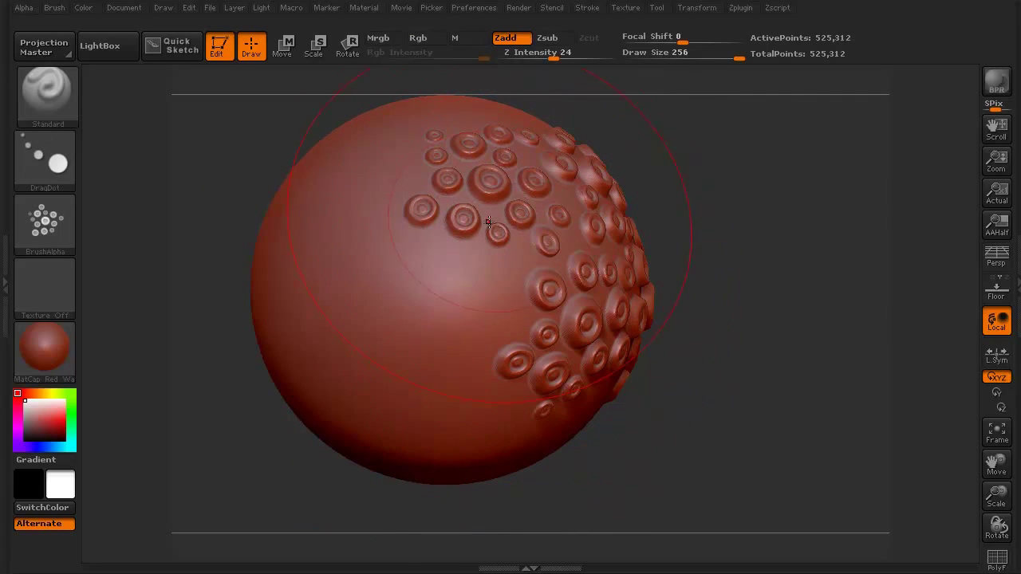
{"action": "left_click_drag", "start_coordinate": [258, 428], "coordinate": [251, 371], "text": "alt"}
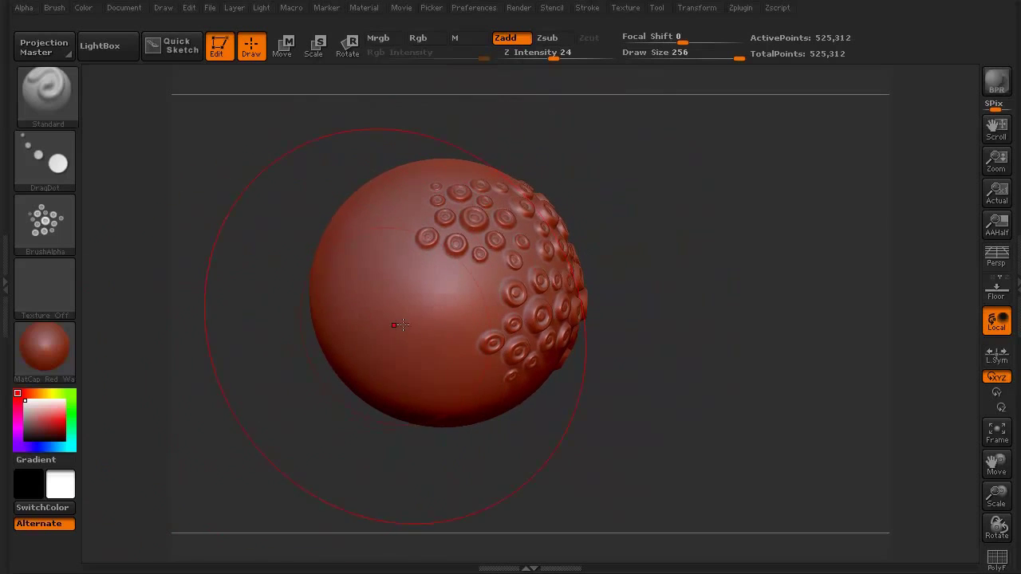
{"action": "mouse_move", "coordinate": [442, 292]}
{"action": "left_mouse_down"}
{"action": "mouse_move", "coordinate": [415, 335]}
{"action": "mouse_move", "coordinate": [383, 319]}
{"action": "mouse_move", "coordinate": [411, 311]}
{"action": "left_mouse_up"}
{"action": "key", "text": "ctrl+z"}
Step: Place further ring clusters on the sphere's bare area with the DragDot stroke, fitting them between and below the existing rings
{"action": "left_click_drag", "start_coordinate": [283, 327], "coordinate": [306, 339]}
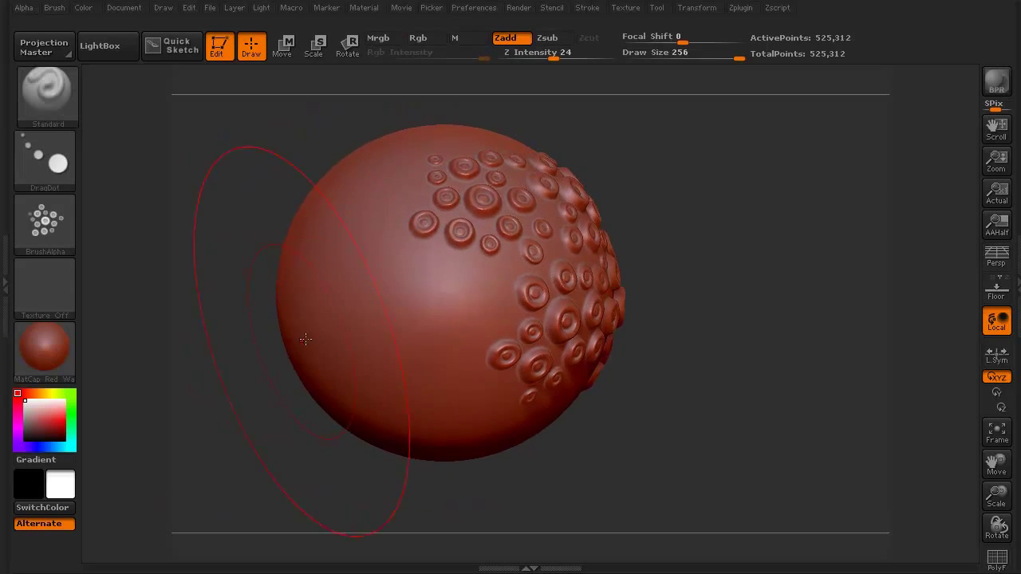
{"action": "mouse_move", "coordinate": [435, 299]}
{"action": "left_mouse_down"}
{"action": "mouse_move", "coordinate": [391, 319]}
{"action": "mouse_move", "coordinate": [375, 295]}
{"action": "mouse_move", "coordinate": [399, 367]}
{"action": "mouse_move", "coordinate": [423, 320]}
{"action": "mouse_move", "coordinate": [366, 303]}
{"action": "mouse_move", "coordinate": [431, 255]}
{"action": "mouse_move", "coordinate": [375, 374]}
{"action": "mouse_move", "coordinate": [420, 313]}
{"action": "left_mouse_up"}
{"action": "mouse_move", "coordinate": [267, 422]}
{"action": "left_mouse_down"}
{"action": "mouse_move", "coordinate": [263, 438]}
{"action": "mouse_move", "coordinate": [244, 391]}
{"action": "mouse_move", "coordinate": [289, 438]}
{"action": "mouse_move", "coordinate": [266, 335]}
{"action": "left_mouse_up"}
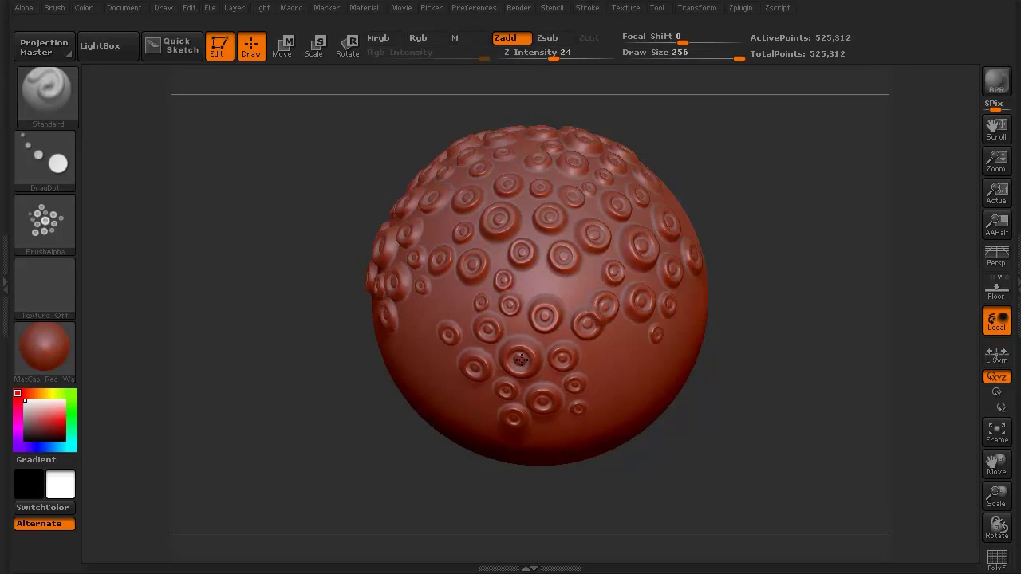
{"action": "left_click_drag", "start_coordinate": [282, 388], "coordinate": [154, 272]}
Step: Change the brush's stroke type to DragRect and inspect the ring pattern around the sphere
{"action": "left_click", "coordinate": [58, 161]}
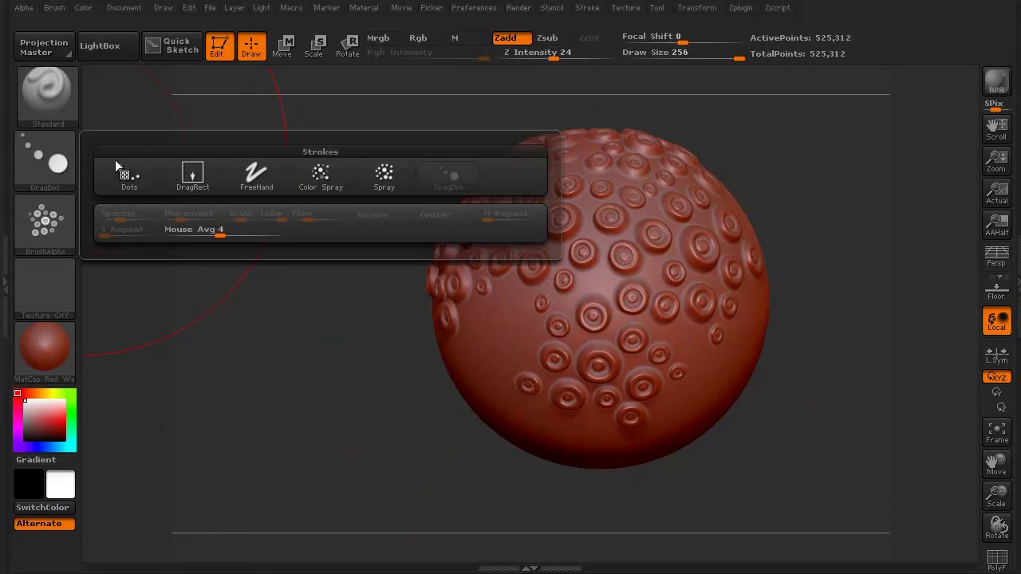
{"action": "left_click", "coordinate": [194, 176]}
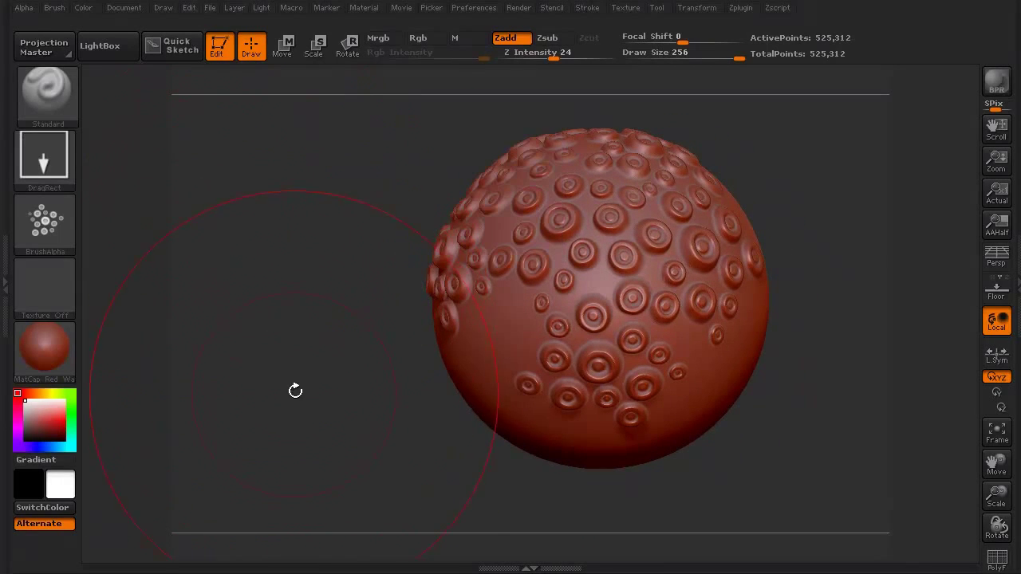
{"action": "mouse_move", "coordinate": [296, 390]}
{"action": "left_mouse_down"}
{"action": "mouse_move", "coordinate": [254, 410]}
{"action": "mouse_move", "coordinate": [354, 391]}
{"action": "mouse_move", "coordinate": [251, 380]}
{"action": "mouse_move", "coordinate": [291, 376]}
{"action": "left_mouse_up"}
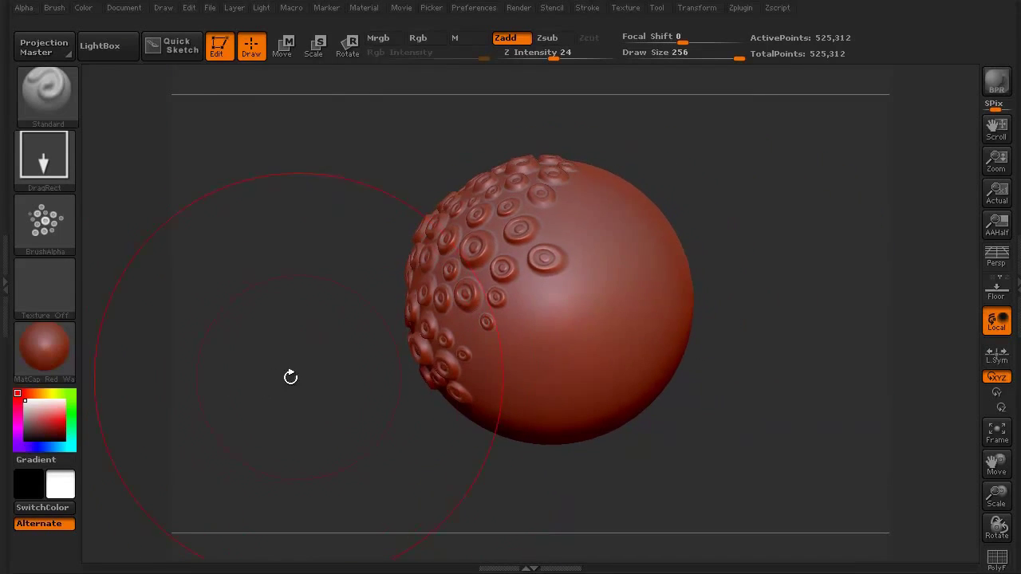
{"action": "mouse_move", "coordinate": [538, 424]}
{"action": "left_mouse_down"}
{"action": "mouse_move", "coordinate": [519, 433]}
{"action": "mouse_move", "coordinate": [572, 433]}
{"action": "mouse_move", "coordinate": [571, 465]}
{"action": "mouse_move", "coordinate": [326, 353]}
{"action": "mouse_move", "coordinate": [273, 378]}
{"action": "mouse_move", "coordinate": [251, 429]}
{"action": "mouse_move", "coordinate": [258, 380]}
{"action": "mouse_move", "coordinate": [258, 392]}
{"action": "mouse_move", "coordinate": [519, 336]}
{"action": "mouse_move", "coordinate": [530, 387]}
{"action": "mouse_move", "coordinate": [514, 446]}
{"action": "mouse_move", "coordinate": [498, 457]}
{"action": "left_mouse_up"}
{"action": "left_click_drag", "start_coordinate": [409, 399], "coordinate": [292, 428]}
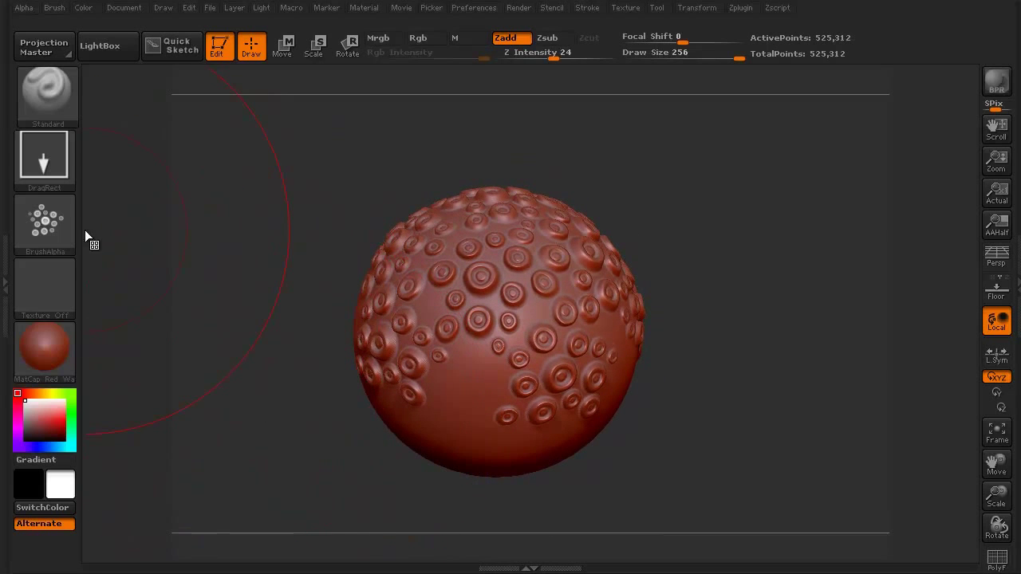
Step: Export the BrushAlpha ring cluster alpha
{"action": "mouse_move", "coordinate": [66, 207]}
{"action": "left_click", "coordinate": [56, 227]}
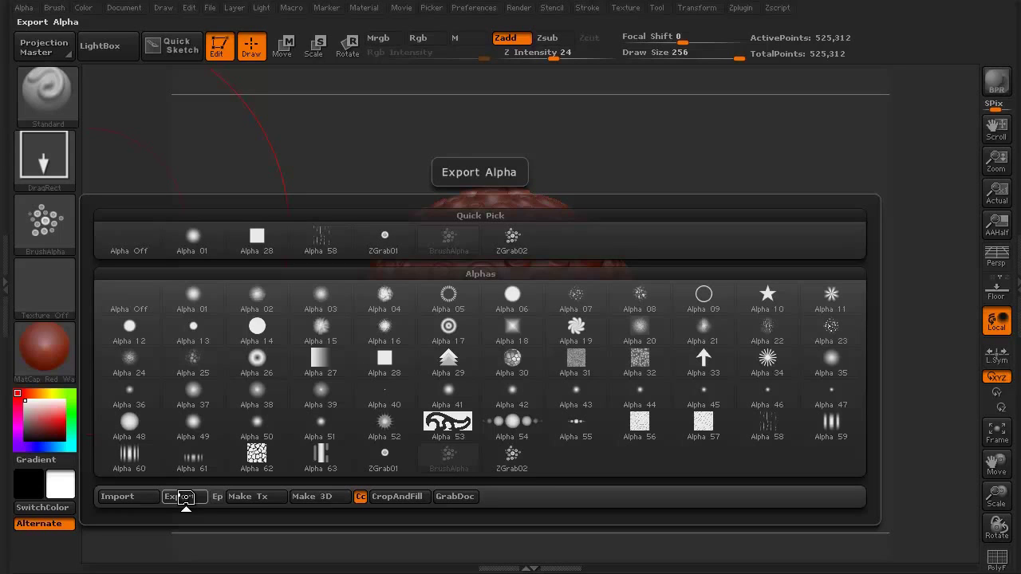
{"action": "left_click", "coordinate": [182, 497]}
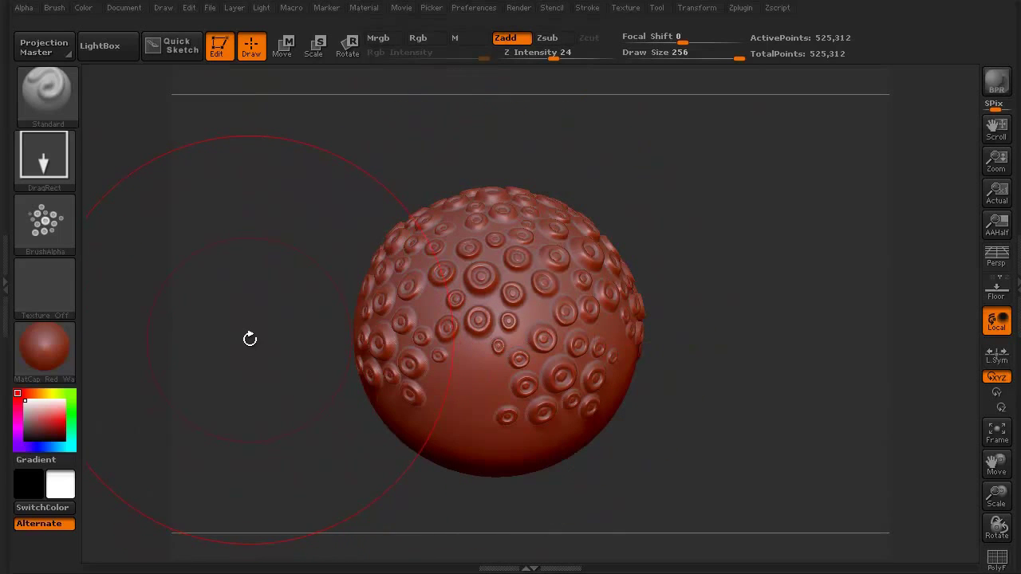
Step: Reduce the brush's draw size to 36
{"action": "key", "text": "bracketleft"}
{"action": "key", "text": "bracketleft"}
{"action": "key", "text": "bracketleft"}
{"action": "key", "text": "bracketleft"}
{"action": "key", "text": "bracketleft"}
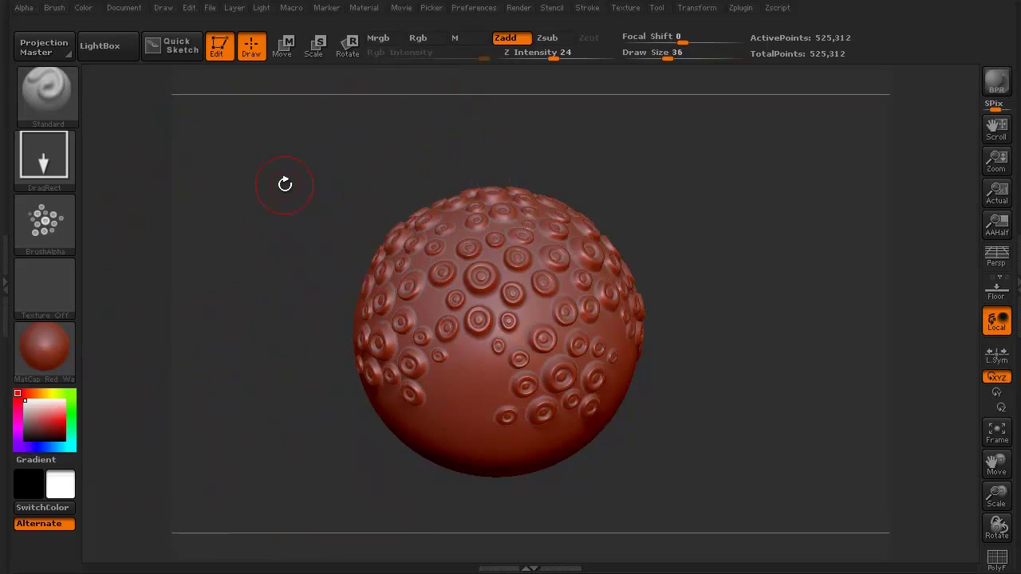